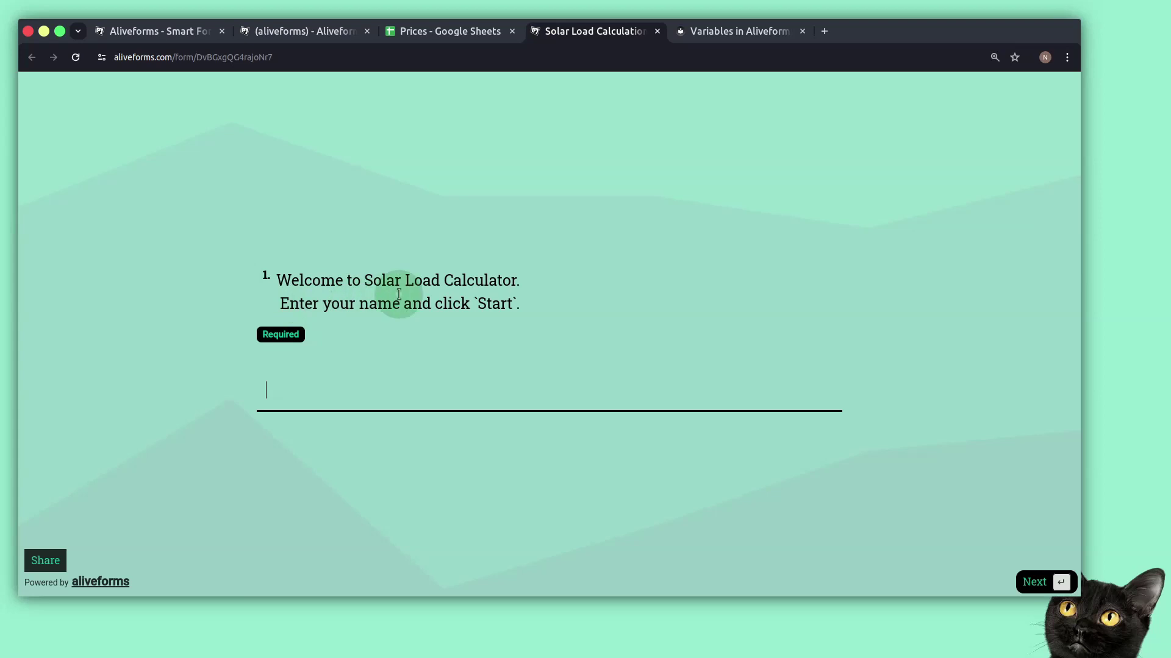
# Step: Check the Prices spreadsheet, and enter the respondent's name on the first screen of the Solar Load Calculation form
pyautogui.click(481, 30)
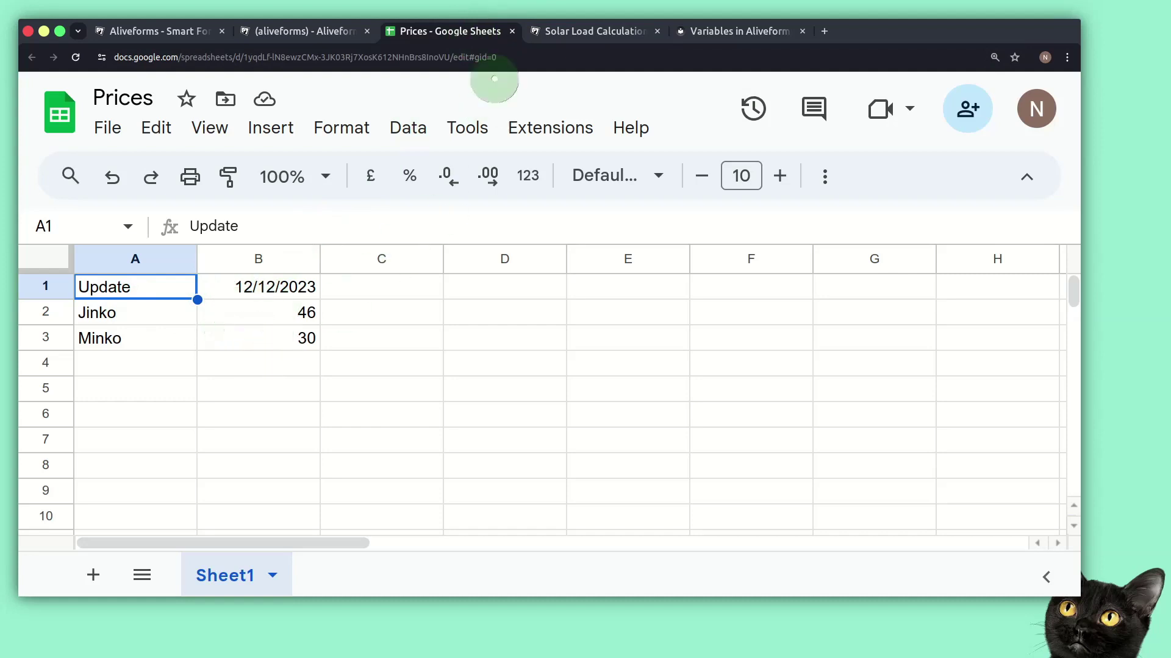
pyautogui.click(559, 35)
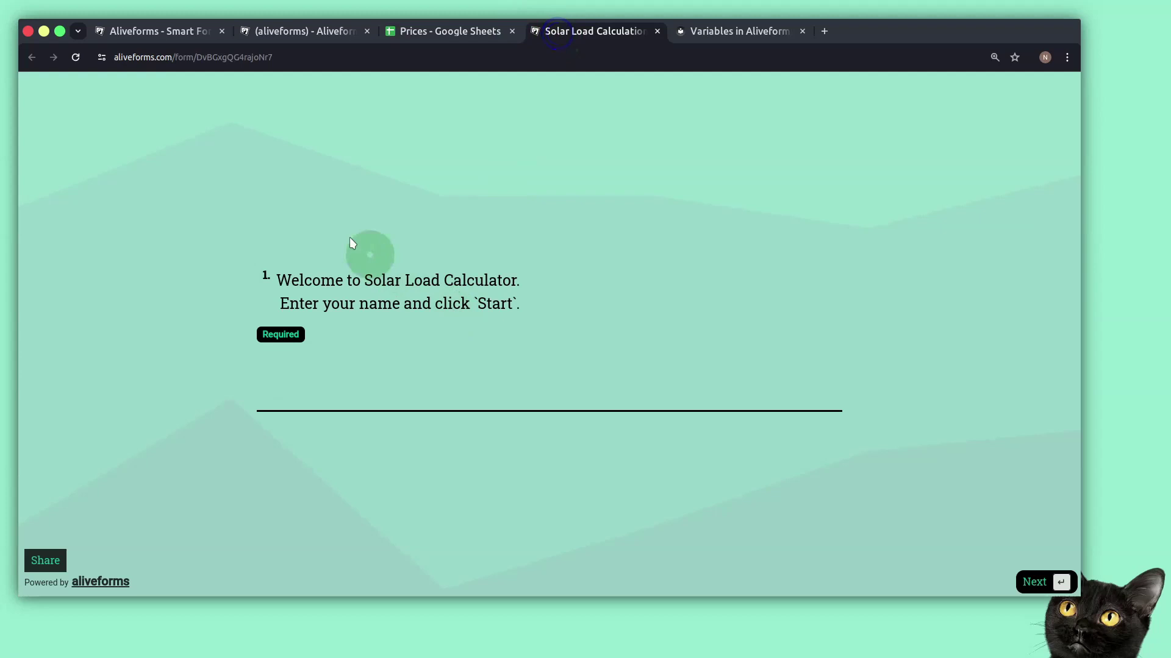
pyautogui.write('Nabeel')
pyautogui.press('Return')
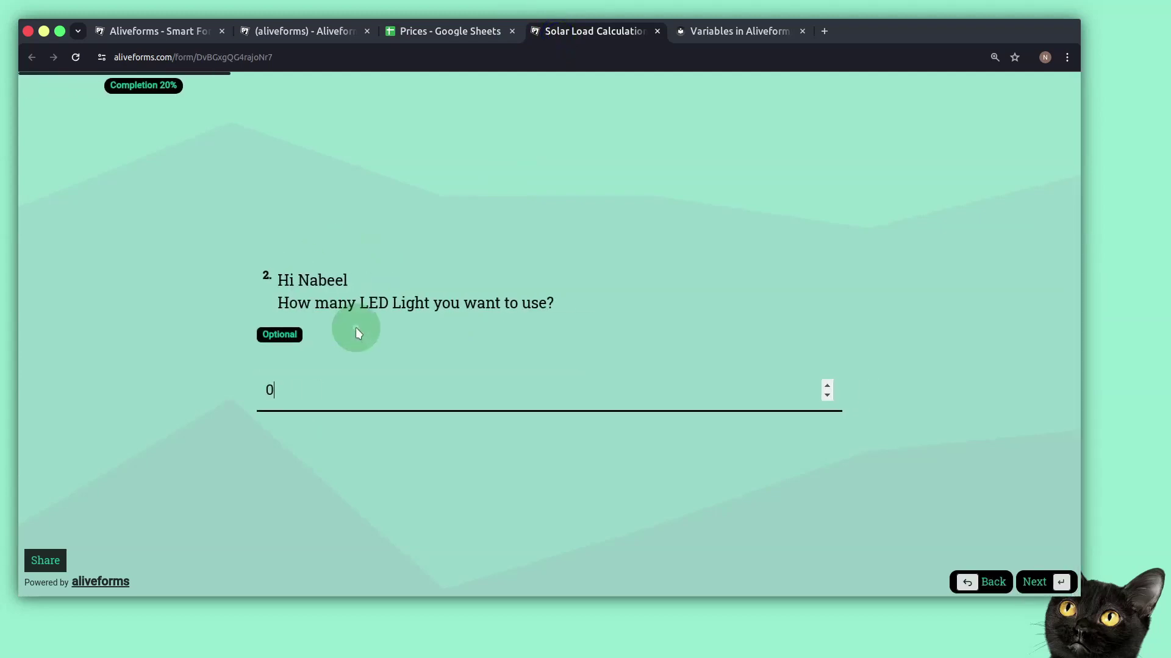
# Step: Answer the quantity questions with 3 LED lights and 3 electric fans
pyautogui.write('3')
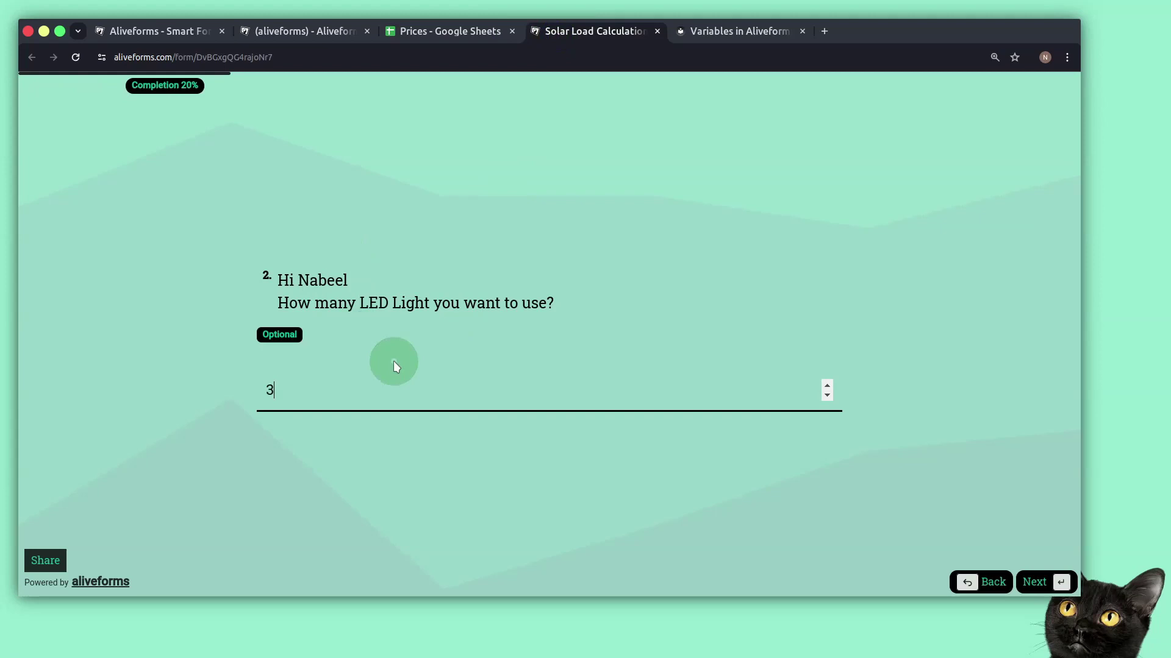
pyautogui.press('Return')
pyautogui.write('3')
pyautogui.press('Return')
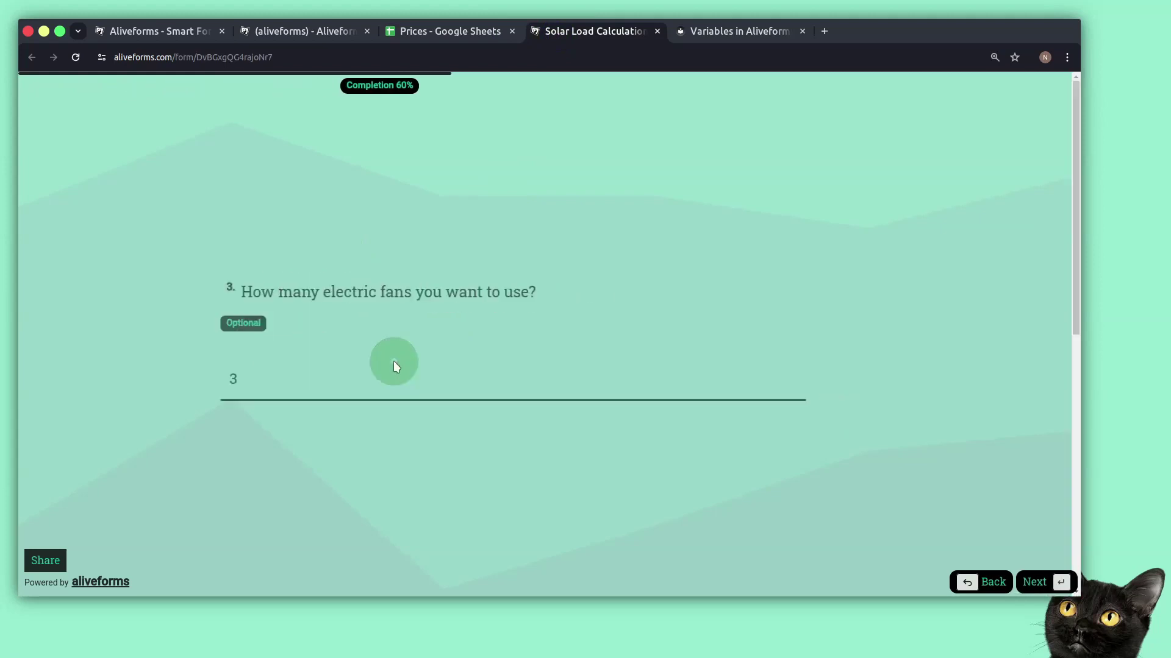
# Step: Choose AC, TV, Desktop Computer and Fridge as the appliances to use
pyautogui.press('a')
pyautogui.press('b')
pyautogui.press('c')
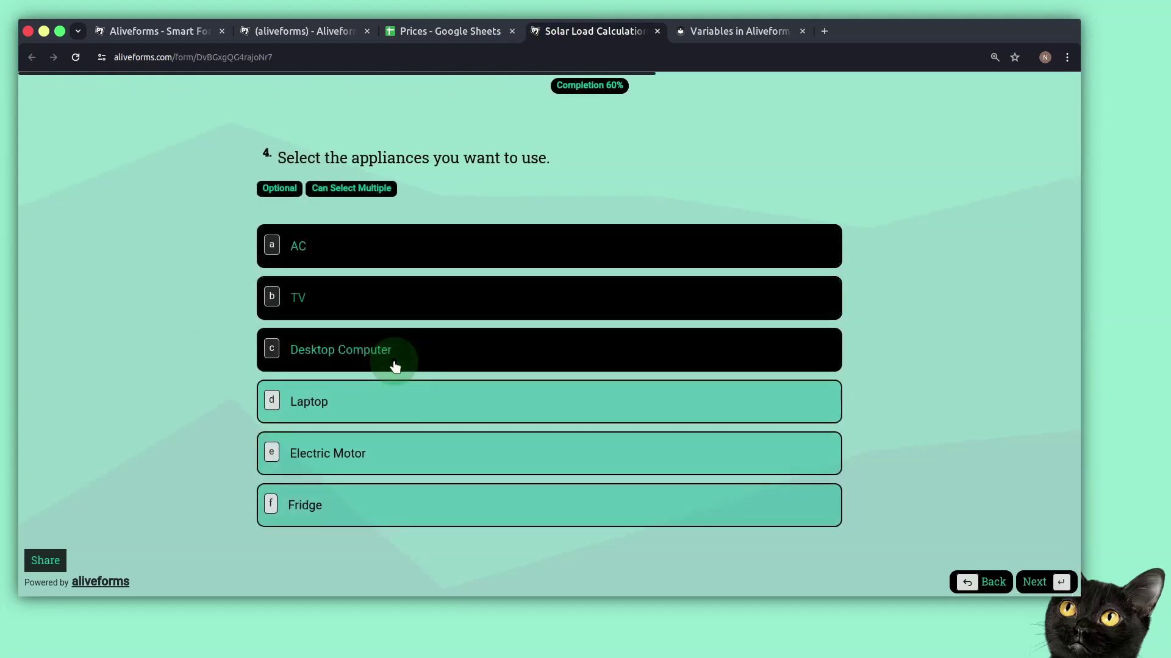
pyautogui.press('f')
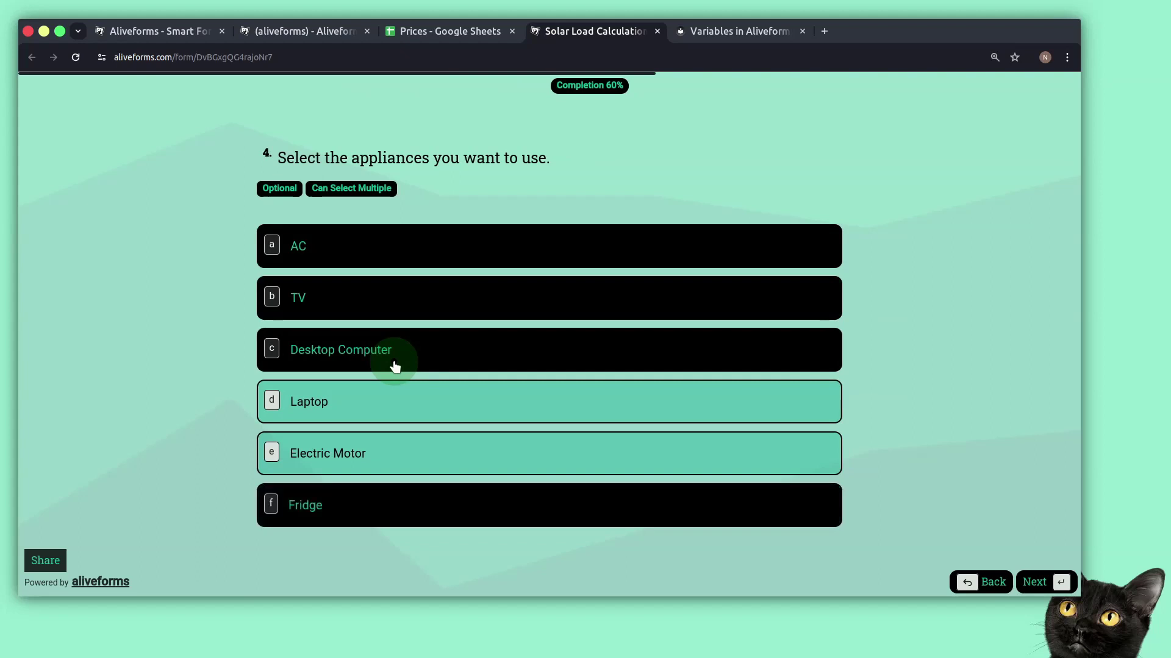
pyautogui.press('Return')
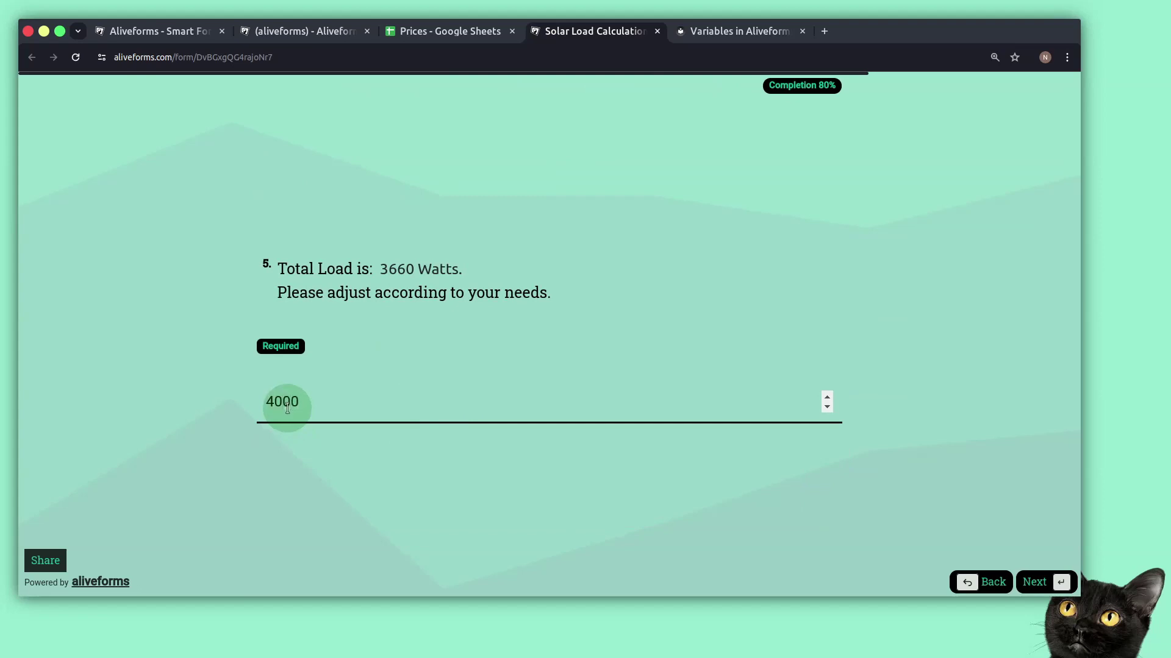
# Step: Submit the form with the load set to 4000 watts and review the price estimate and contact line
pyautogui.press('Return')
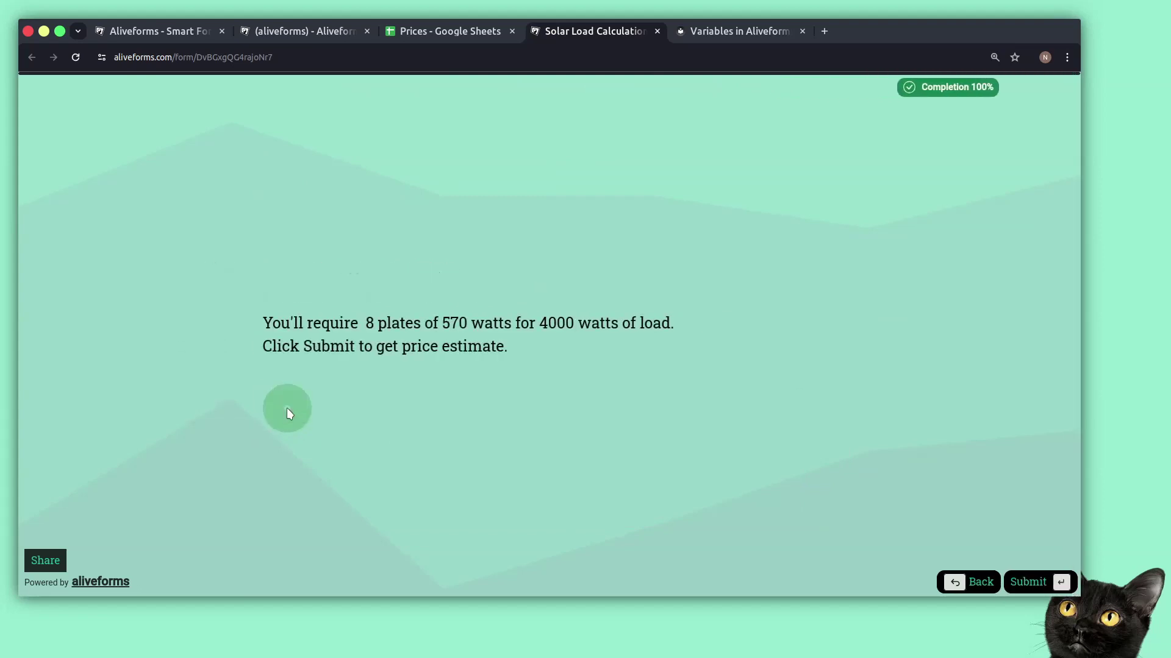
pyautogui.moveTo(280, 329); pyautogui.dragTo(623, 313)
pyautogui.click(438, 342)
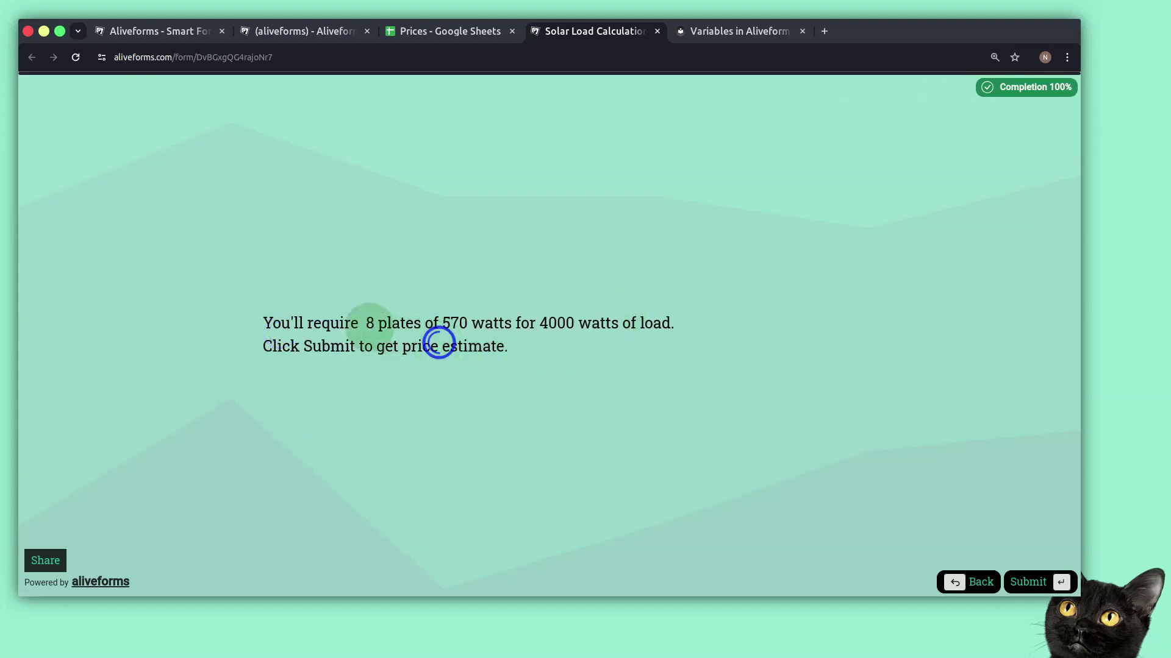
pyautogui.moveTo(277, 347); pyautogui.dragTo(468, 350)
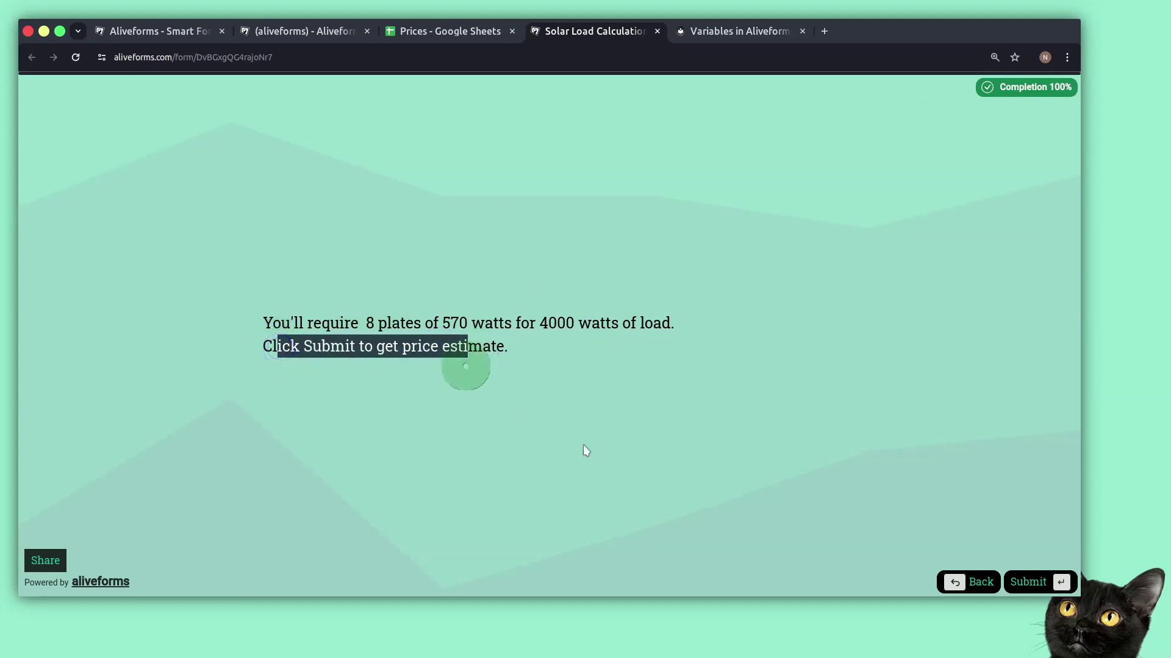
pyautogui.click(631, 473)
pyautogui.click(1011, 582)
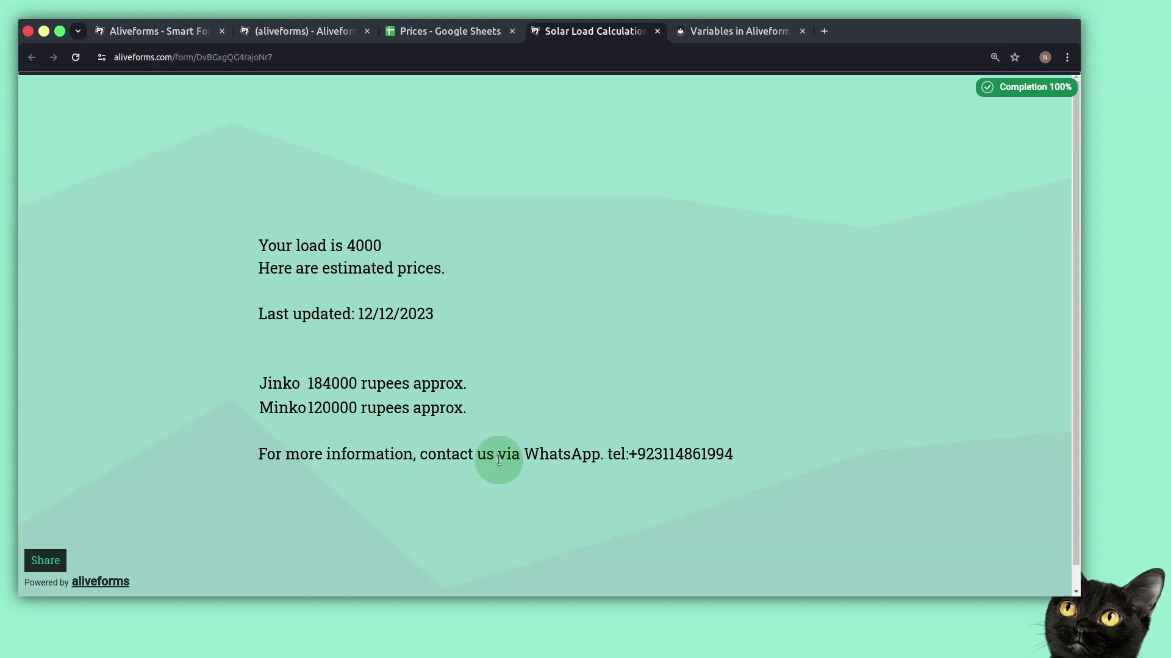
pyautogui.moveTo(508, 459); pyautogui.dragTo(693, 450)
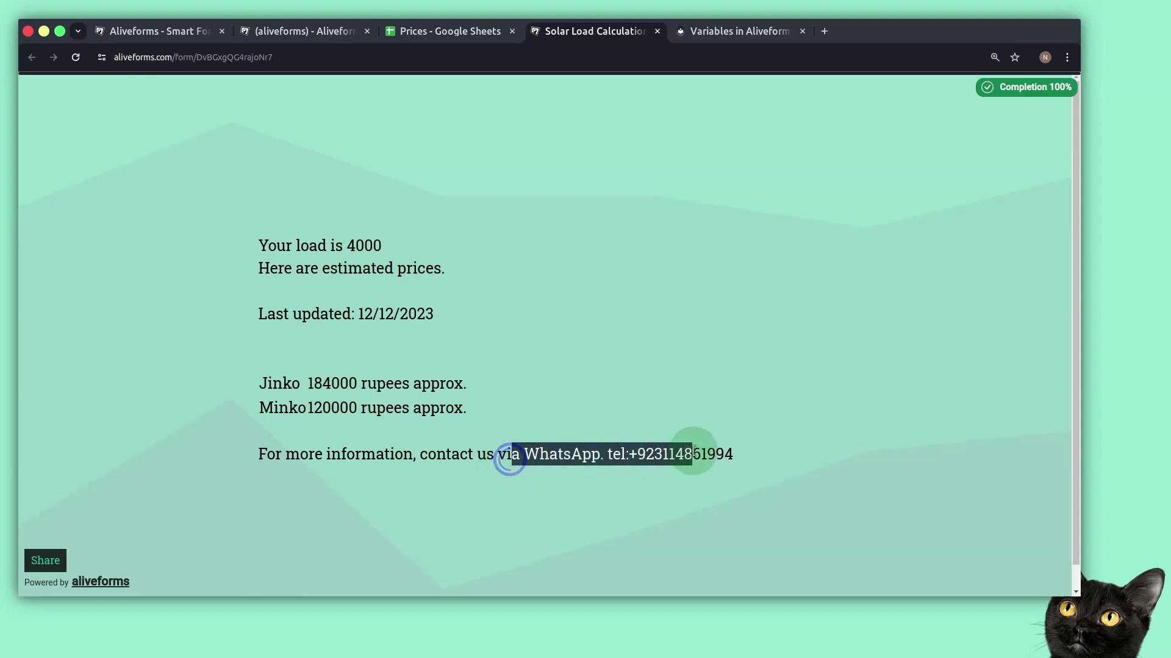
pyautogui.click(714, 422)
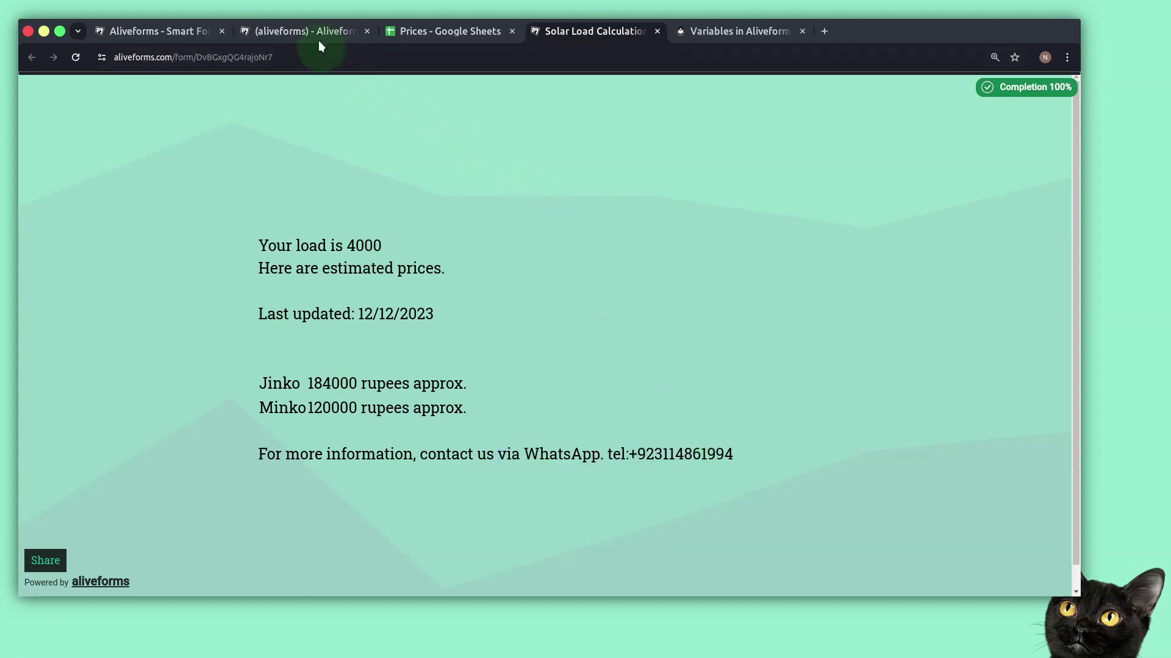
# Step: Switch to Aliveforms Studio and open the Solar Load Calculation form for editing
pyautogui.click(301, 31)
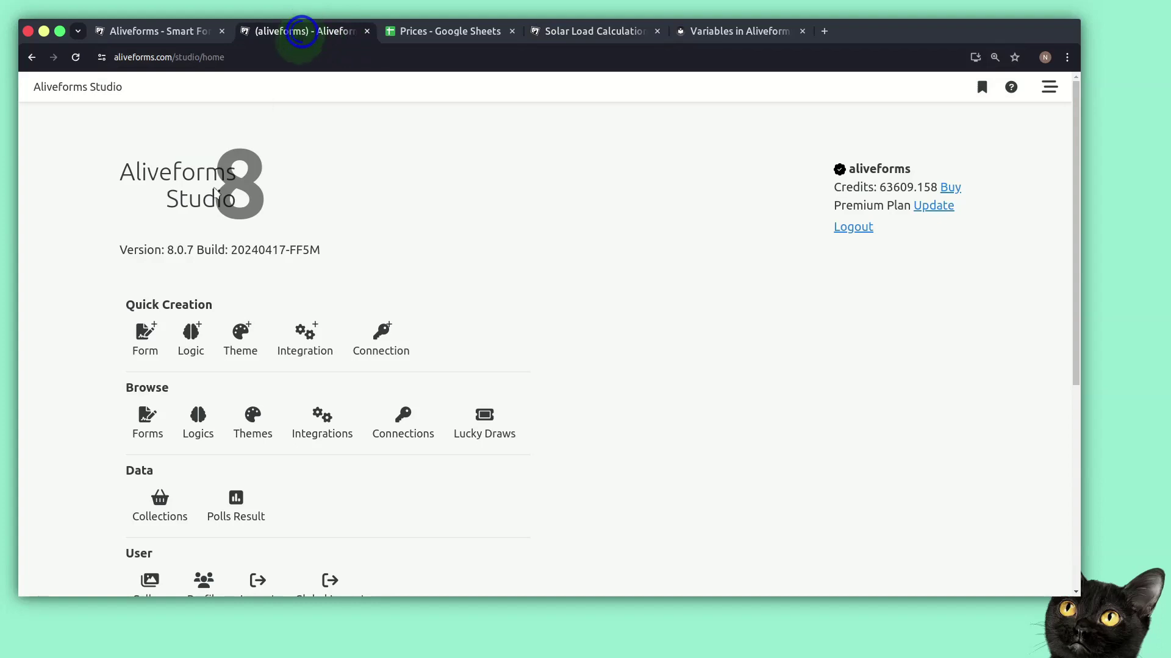
pyautogui.click(145, 422)
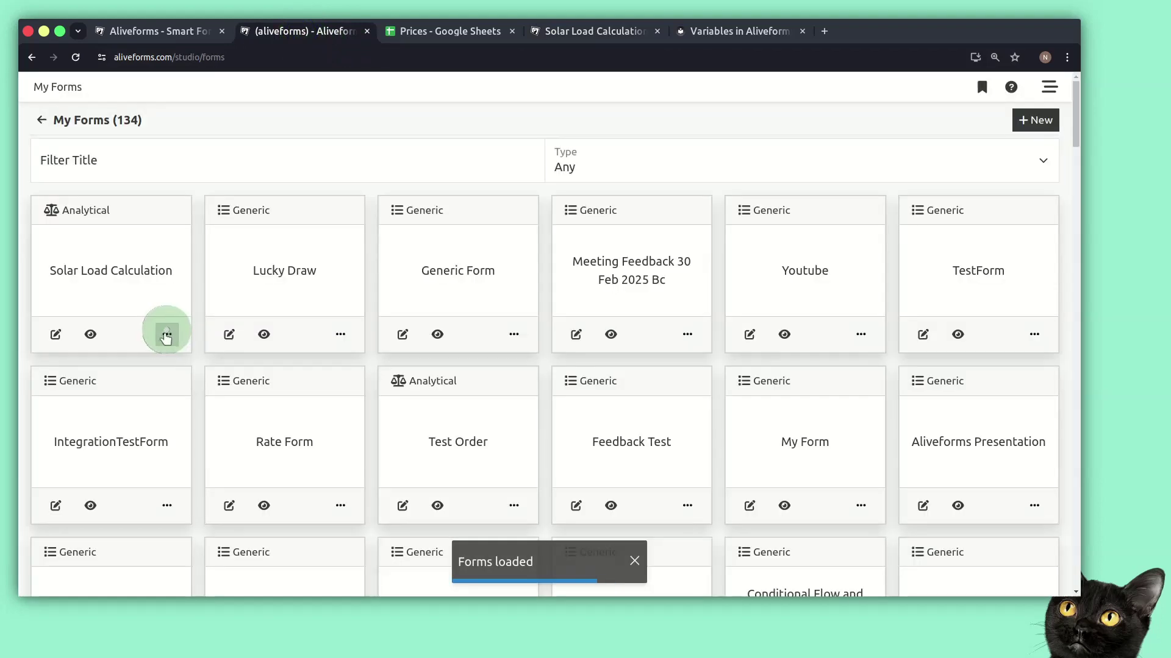
pyautogui.click(56, 335)
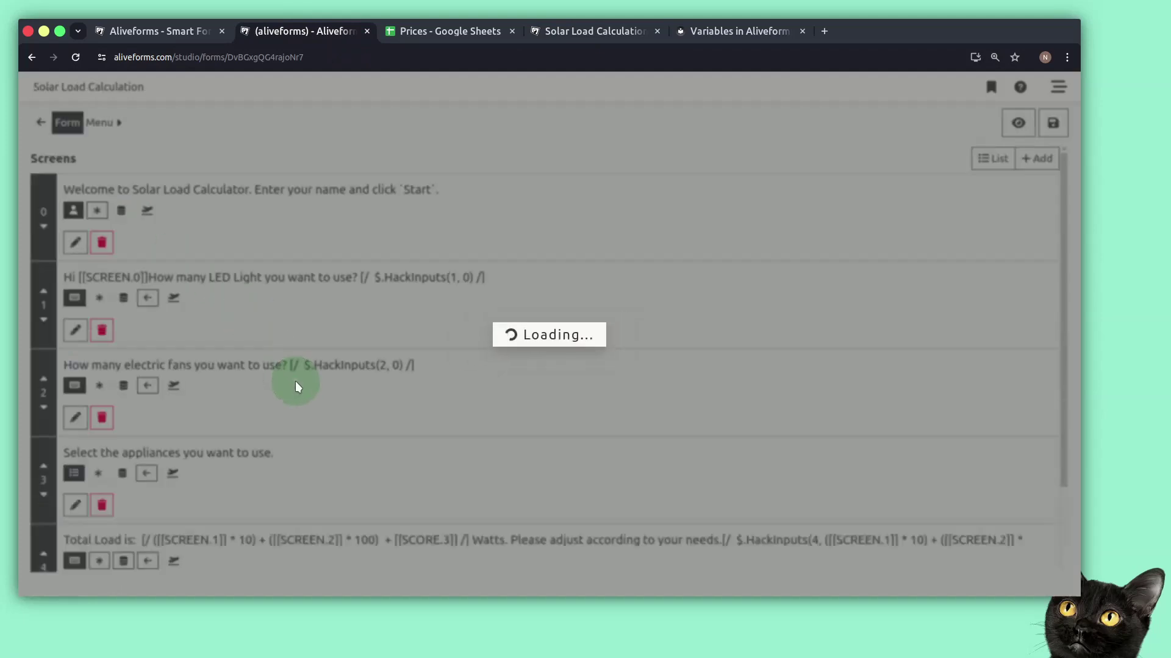
pyautogui.scroll(-4, 269, 418)
pyautogui.scroll(3, 239, 465)
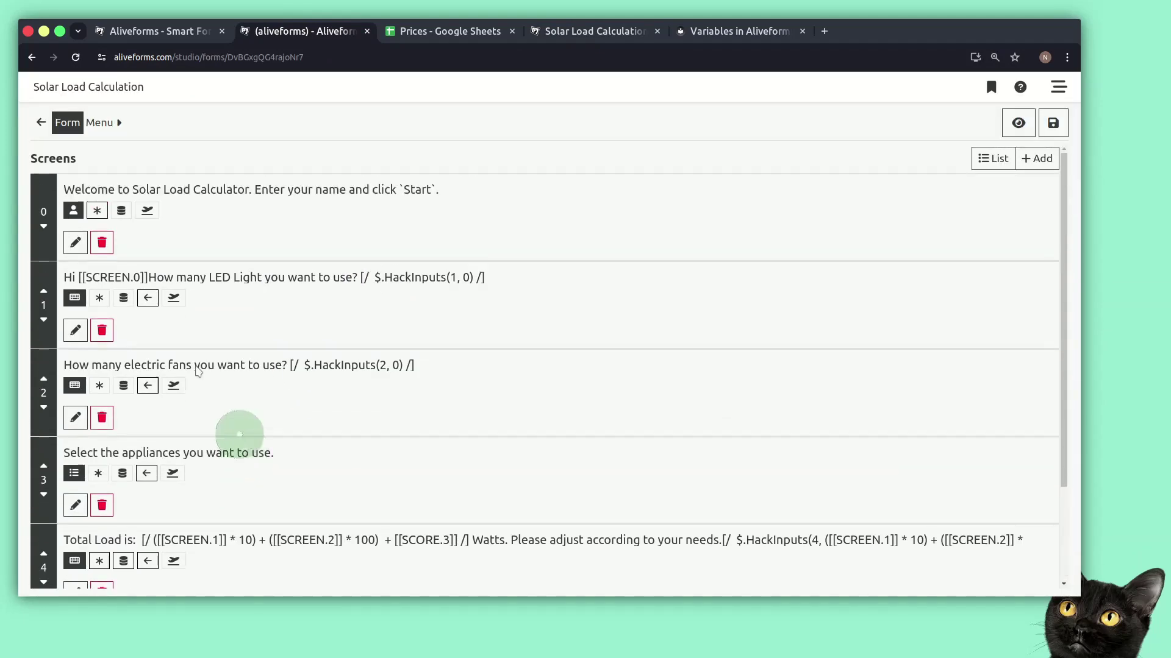
# Step: Examine the welcome screen and the LED light screen, including the HackInputs expression in the latter's title
pyautogui.click(75, 241)
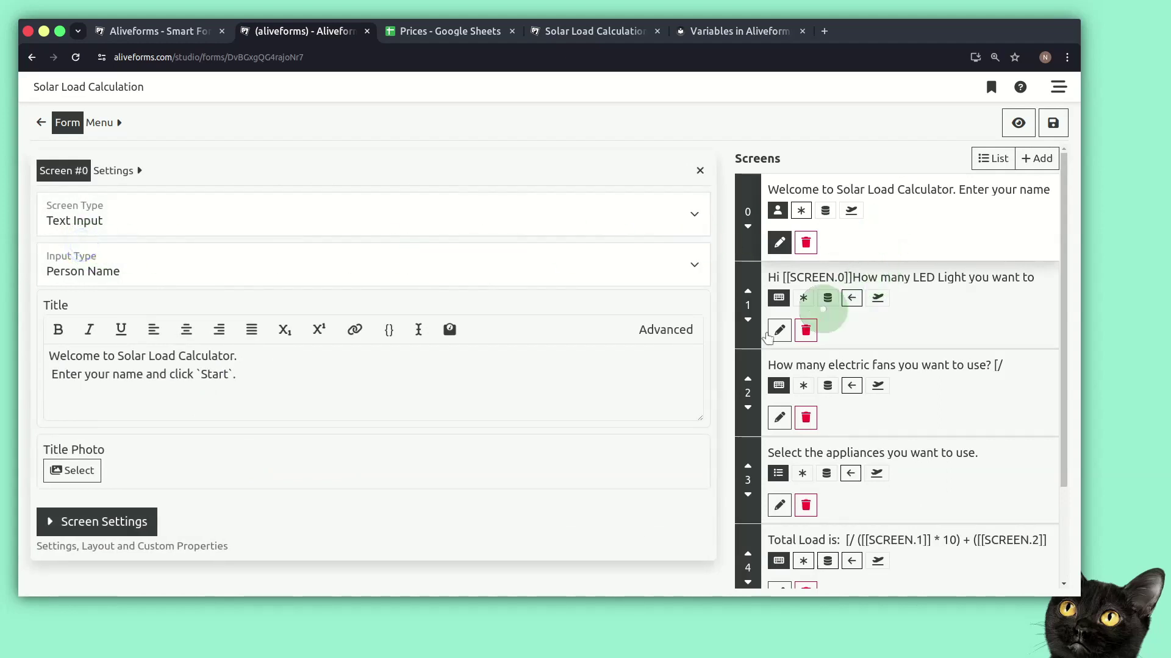
pyautogui.click(778, 331)
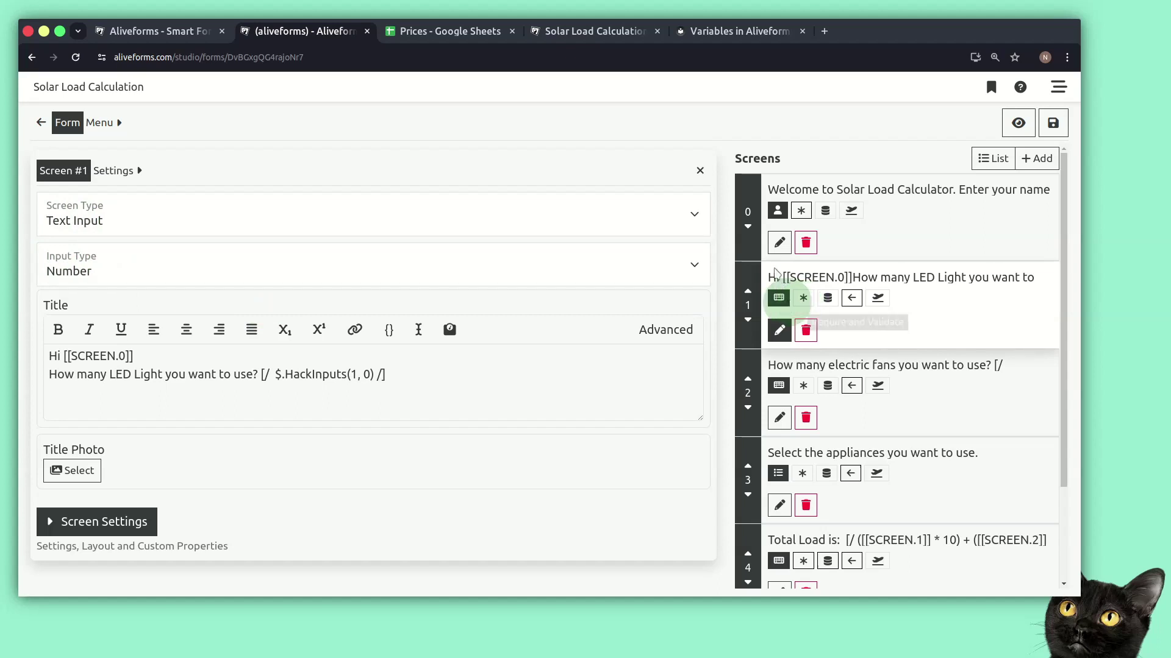
pyautogui.moveTo(259, 374); pyautogui.dragTo(402, 374)
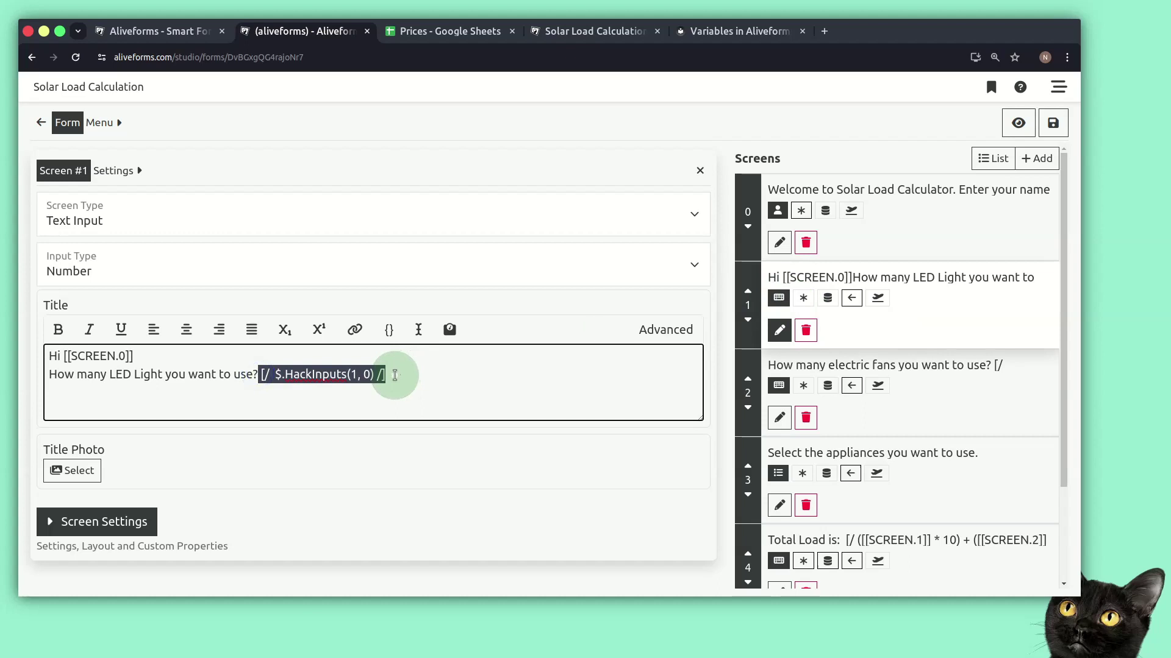
pyautogui.moveTo(272, 374); pyautogui.dragTo(373, 375)
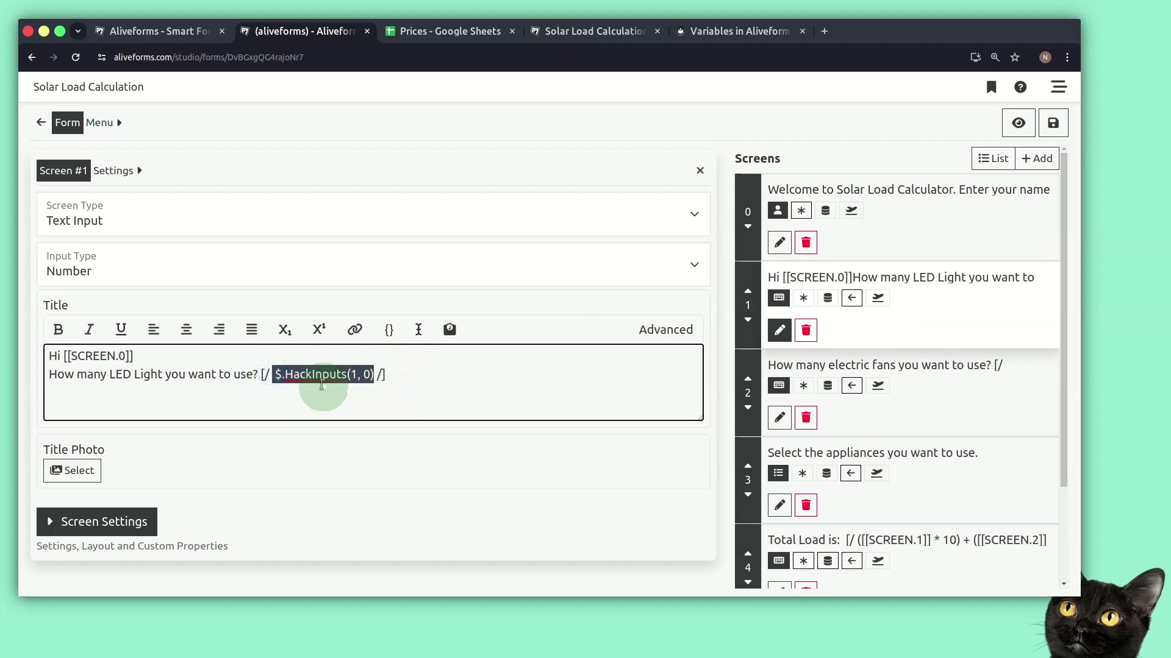
pyautogui.click(313, 386)
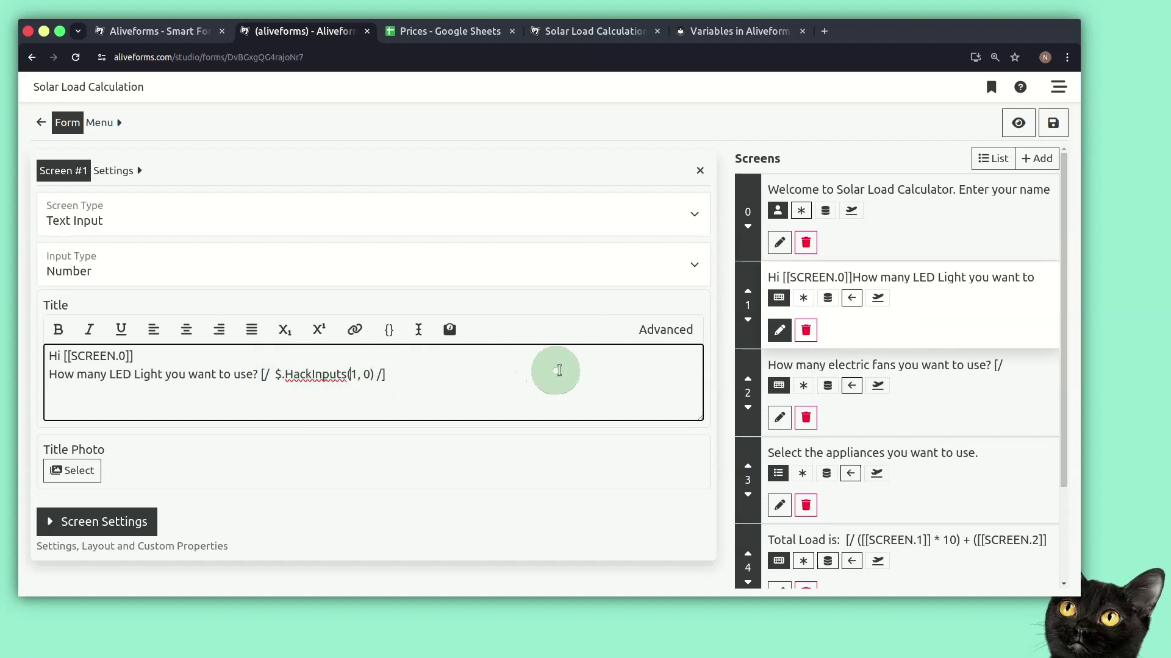
# Step: Examine the electric fans screen, and the appliances screen's option points and screen settings
pyautogui.click(779, 418)
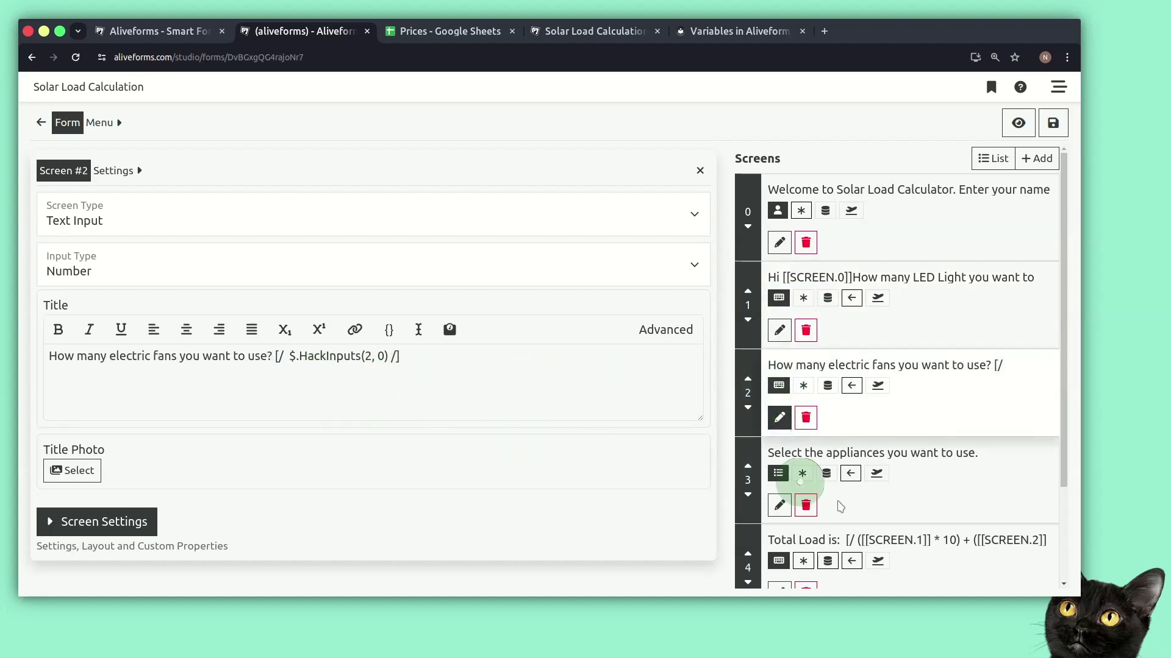
pyautogui.click(780, 505)
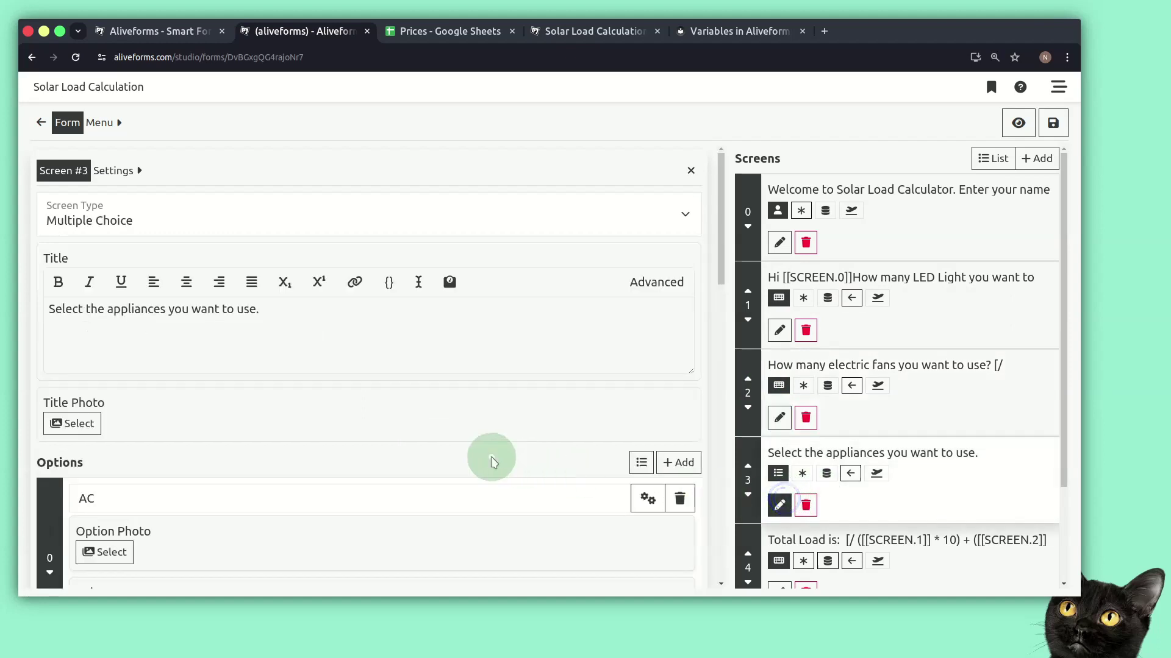
pyautogui.scroll(-3, 268, 396)
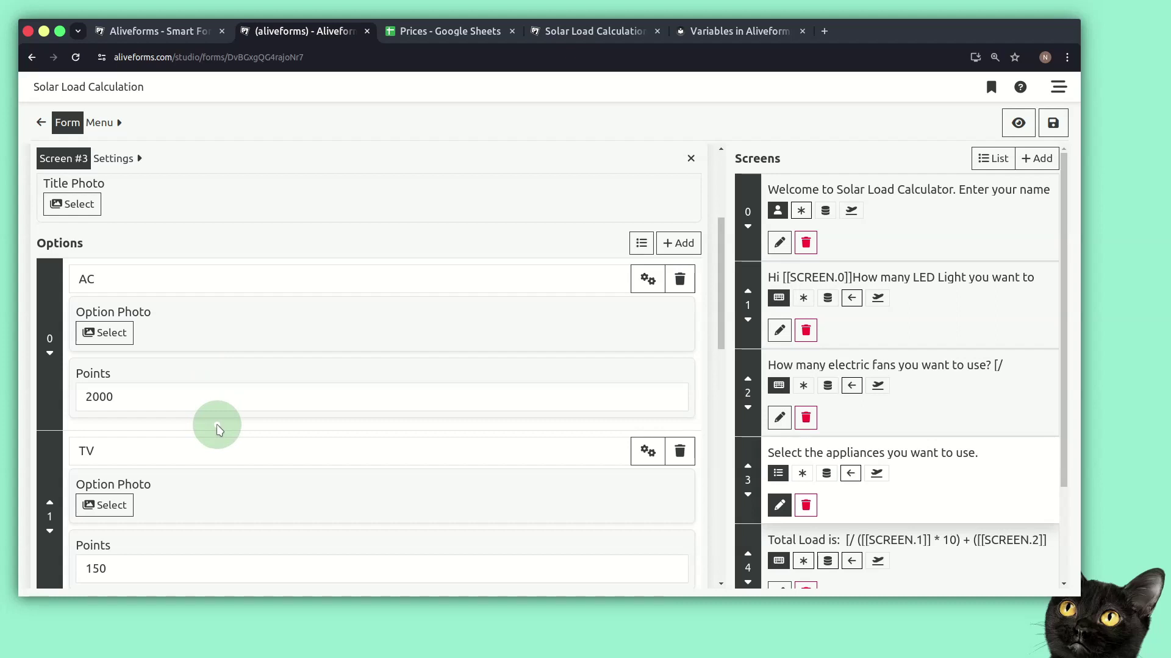
pyautogui.scroll(-10, 239, 396)
pyautogui.scroll(4, 170, 341)
pyautogui.scroll(10, 196, 347)
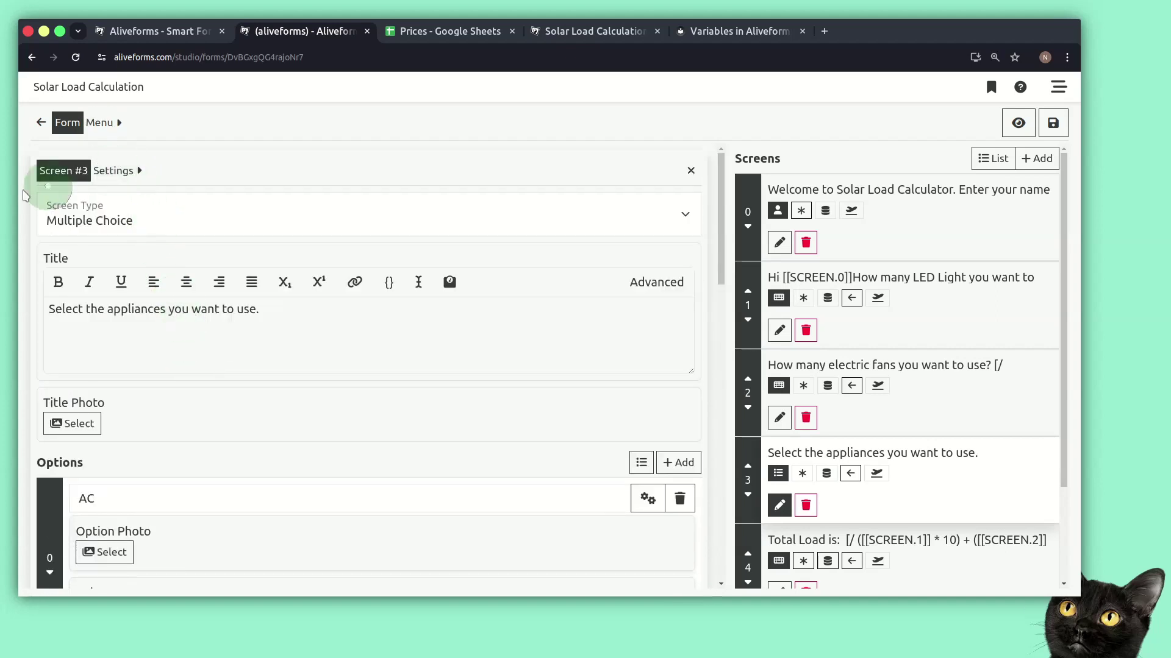
pyautogui.click(112, 170)
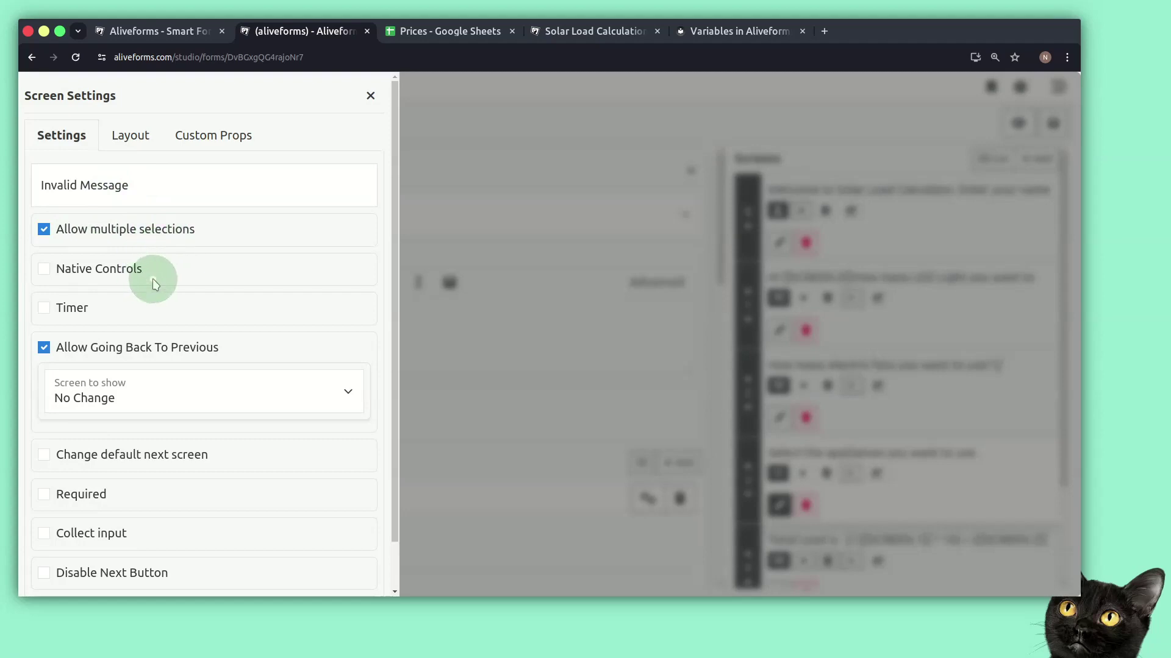
pyautogui.click(372, 98)
# Step: Examine the total load formula and the HackInputs expression in the title of screen 4
pyautogui.scroll(-3, 942, 488)
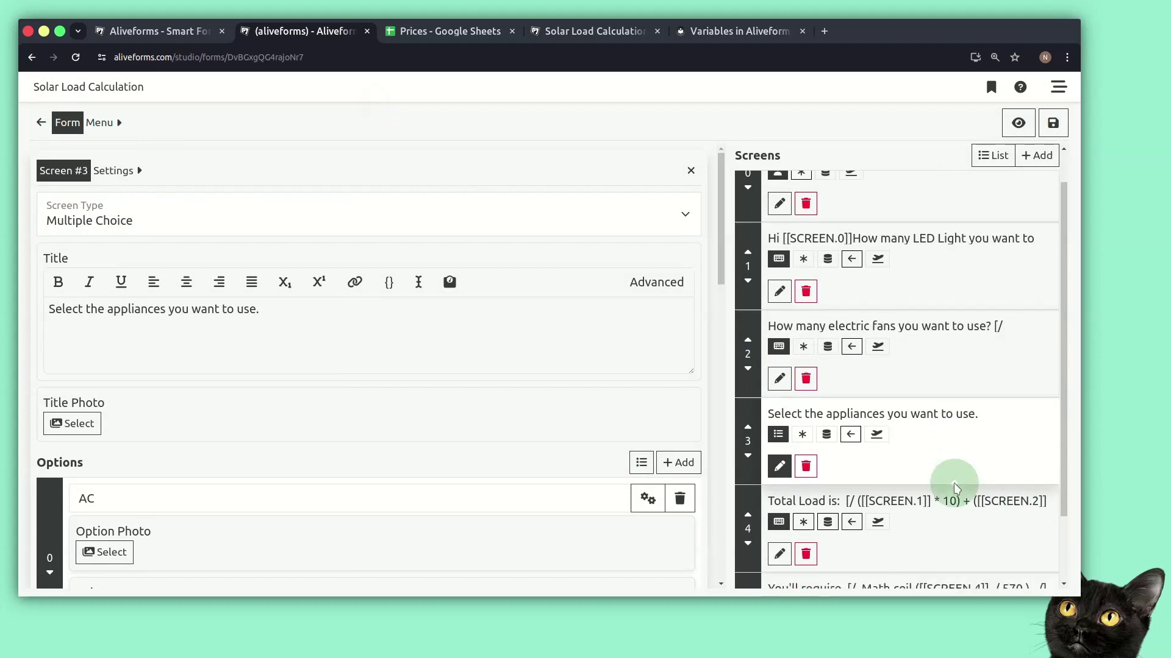
pyautogui.click(779, 469)
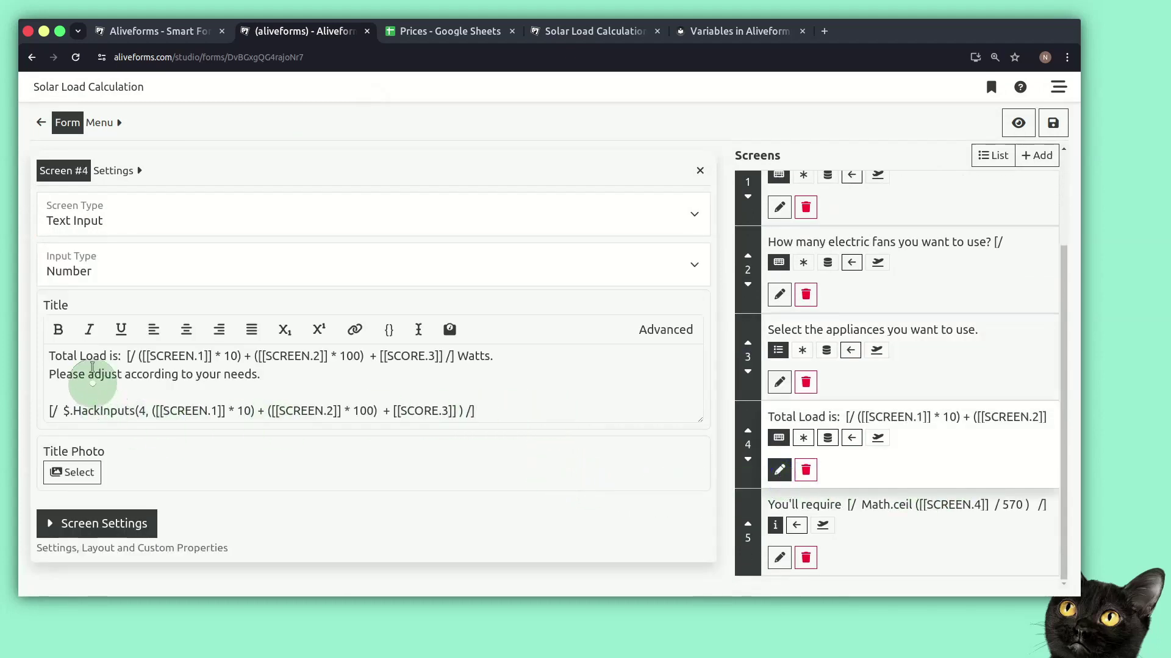
pyautogui.tripleClick(123, 357)
pyautogui.moveTo(123, 358); pyautogui.dragTo(457, 357)
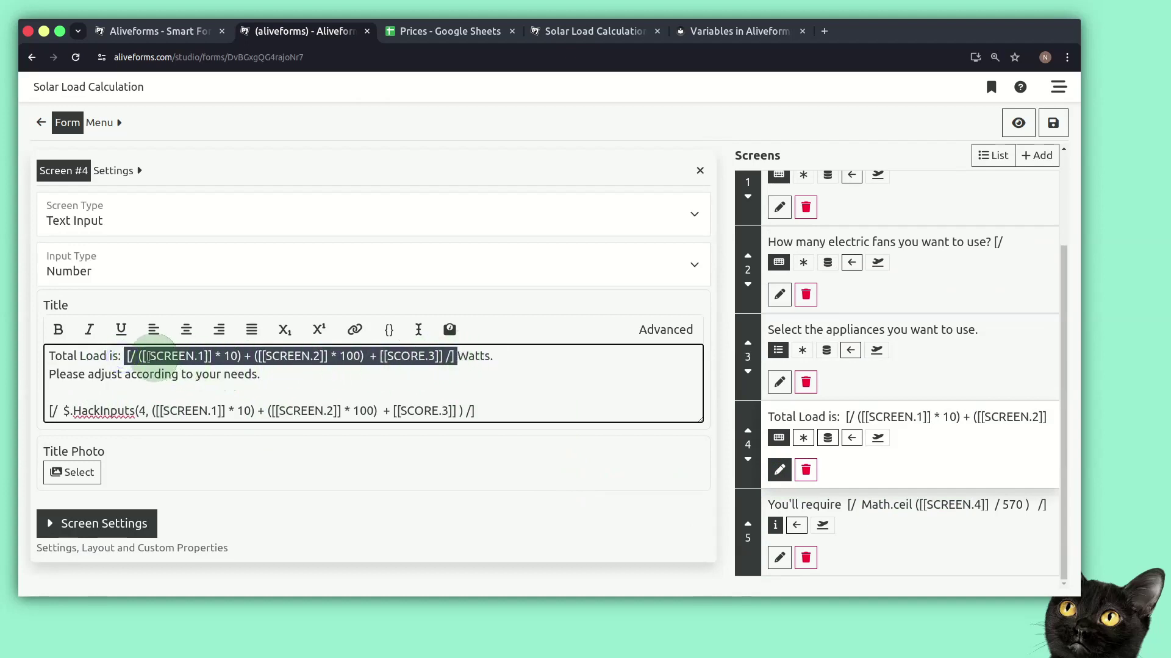
pyautogui.click(148, 357)
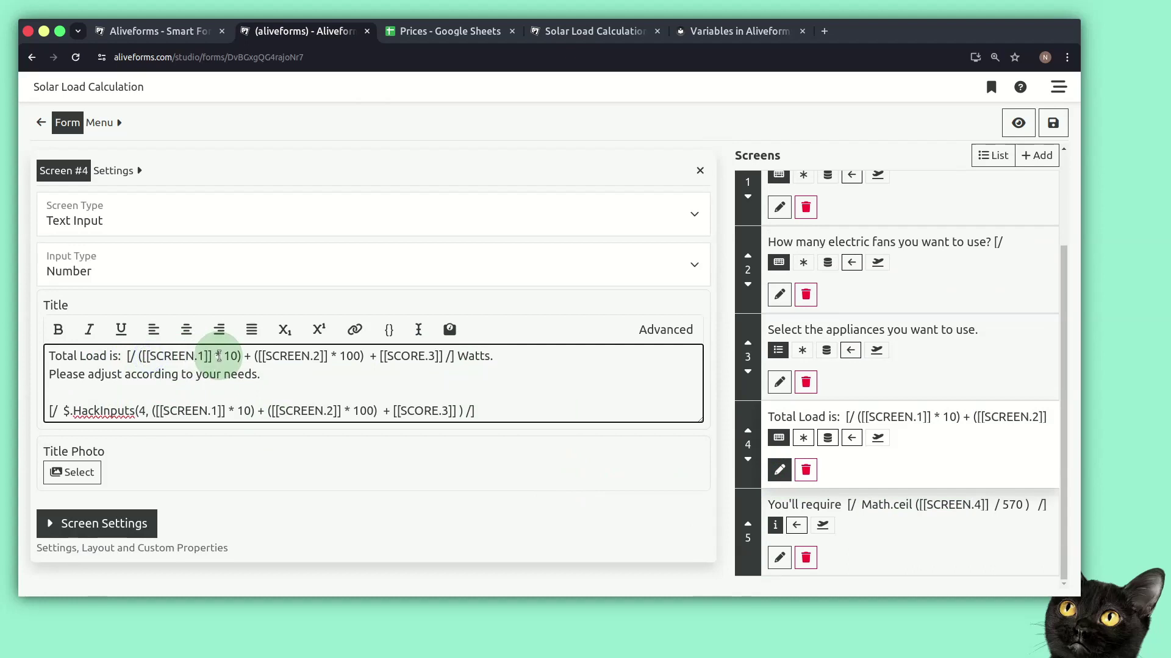
pyautogui.doubleClick(247, 358)
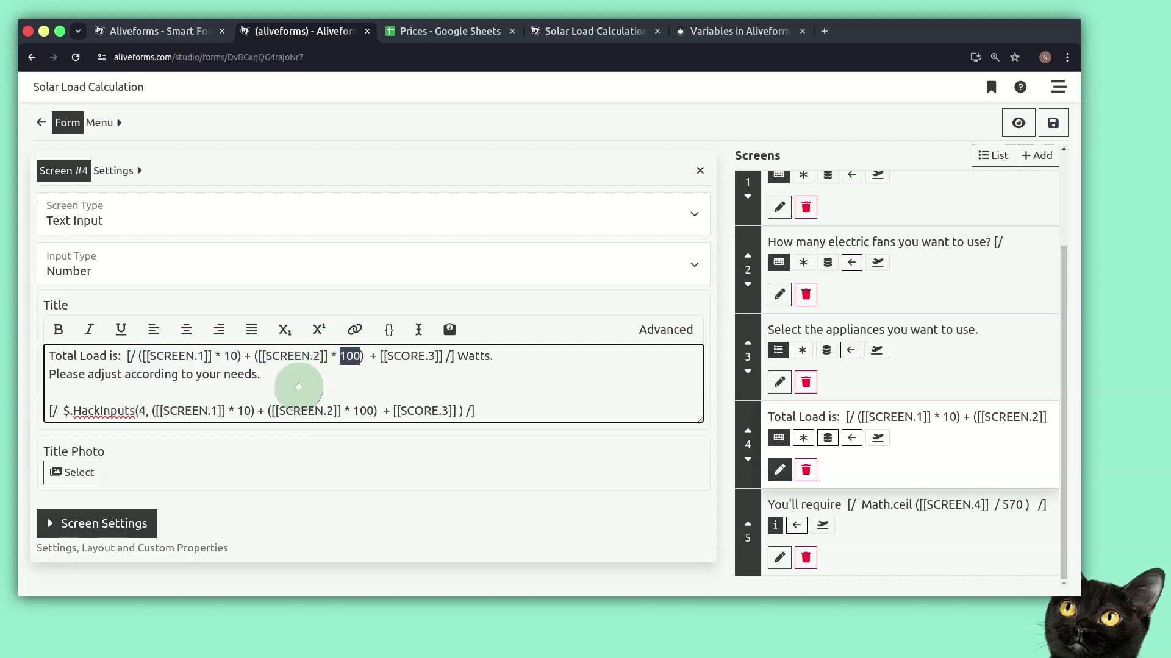
pyautogui.click(105, 410)
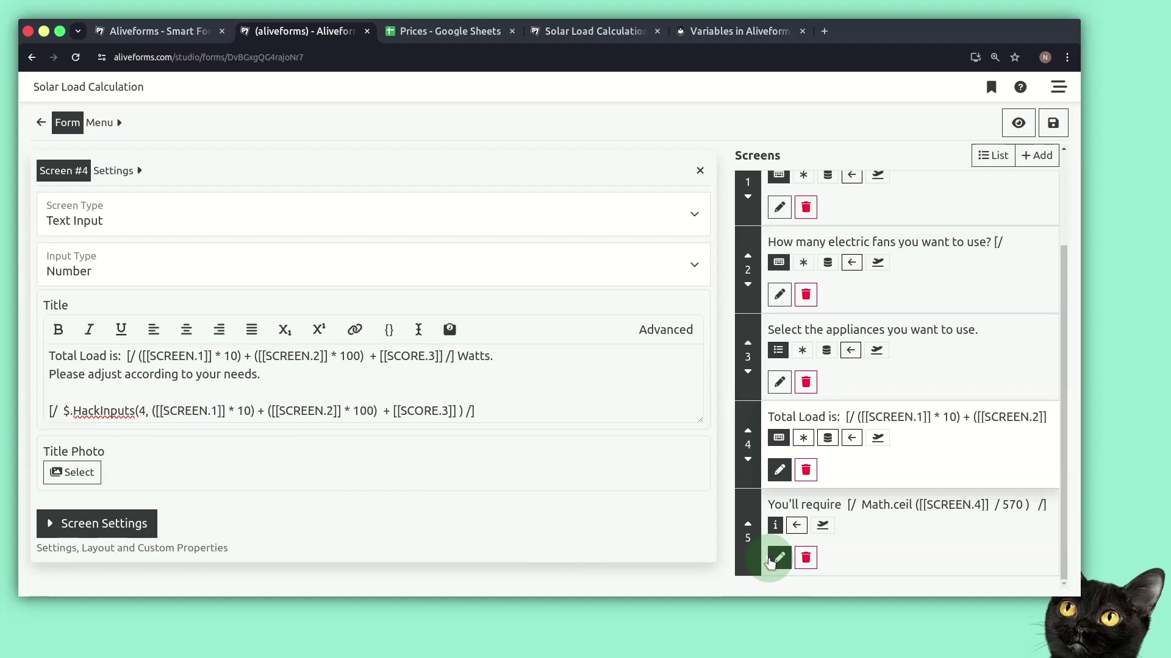
# Step: Examine the plate count formula in screen 5's title and the form's theme selection
pyautogui.click(775, 559)
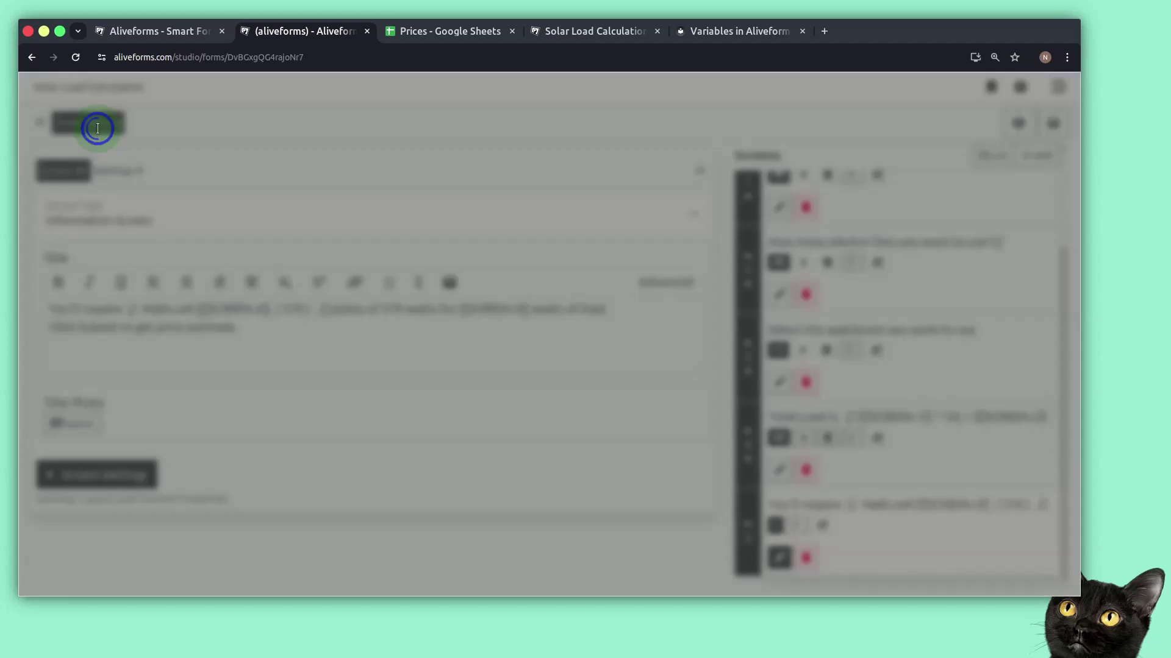
pyautogui.click(98, 123)
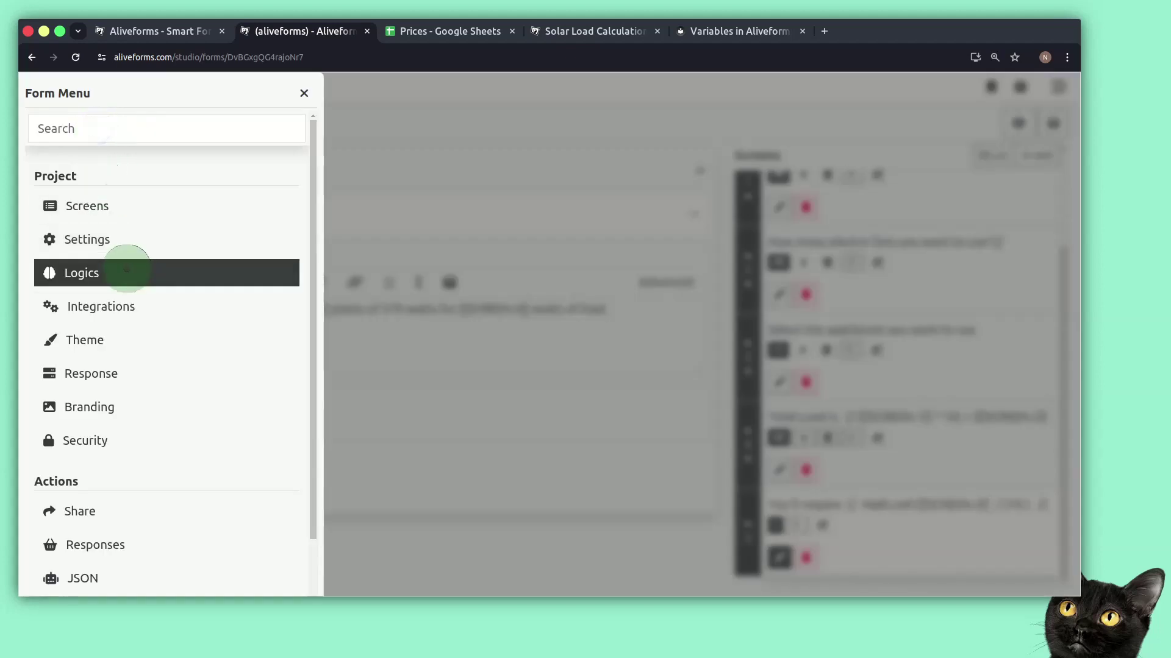
pyautogui.click(88, 345)
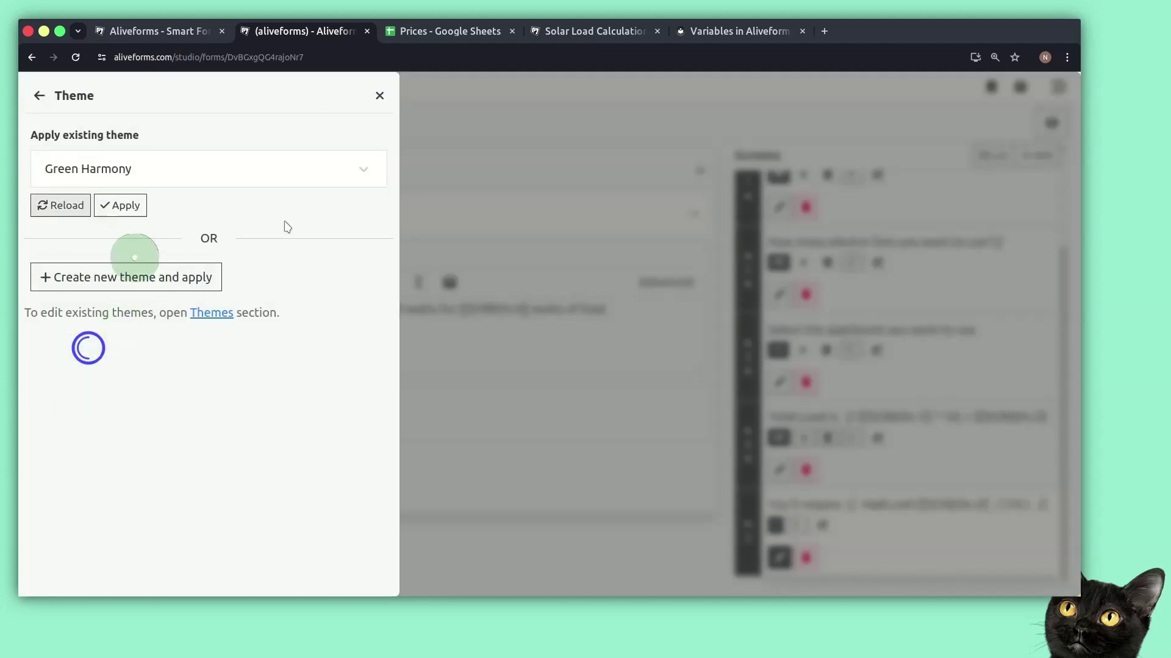
pyautogui.click(380, 98)
pyautogui.click(98, 174)
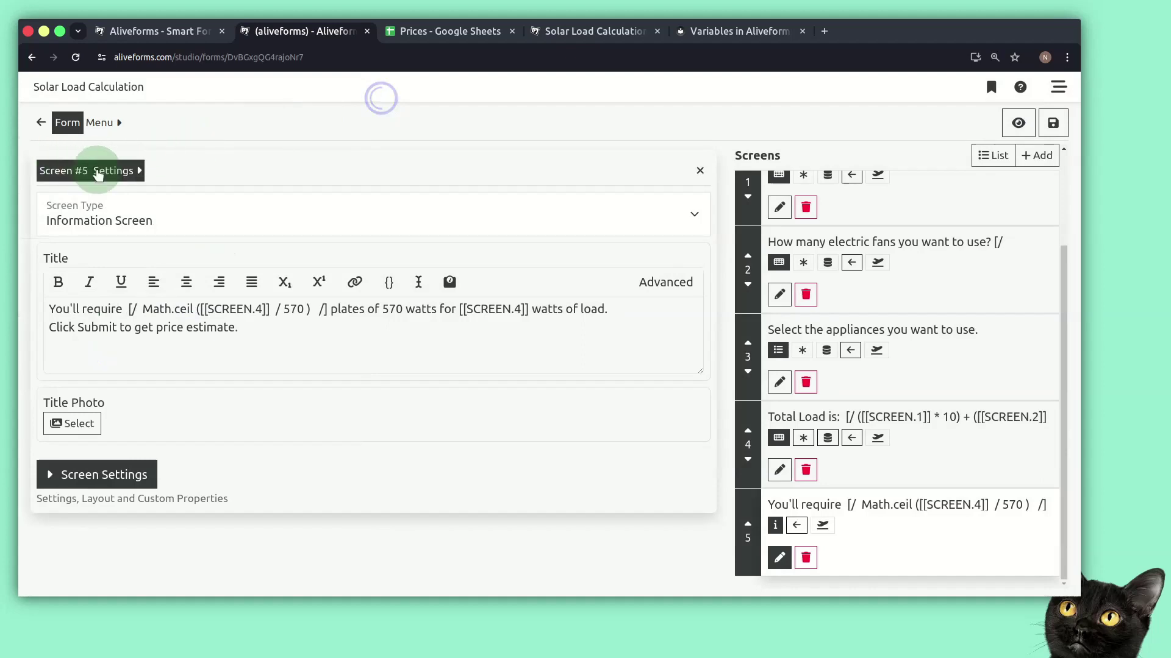
# Step: Open the form's PriceLoad integration and examine its title and Google Sheets configuration
pyautogui.click(102, 124)
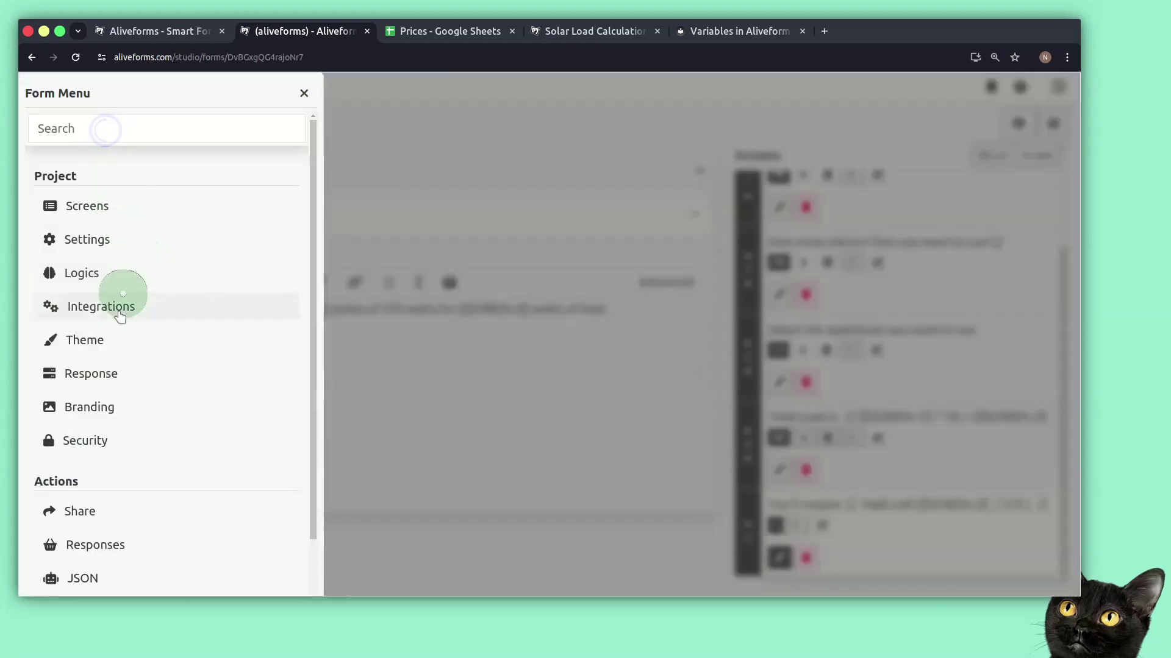
pyautogui.click(120, 313)
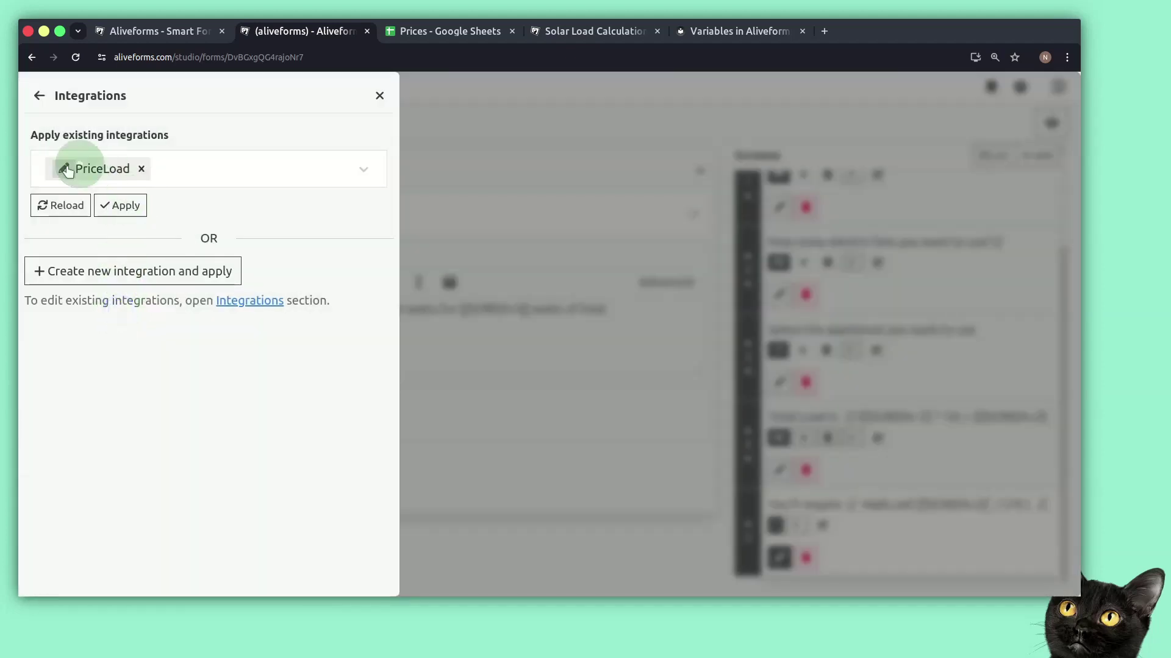
pyautogui.click(70, 172)
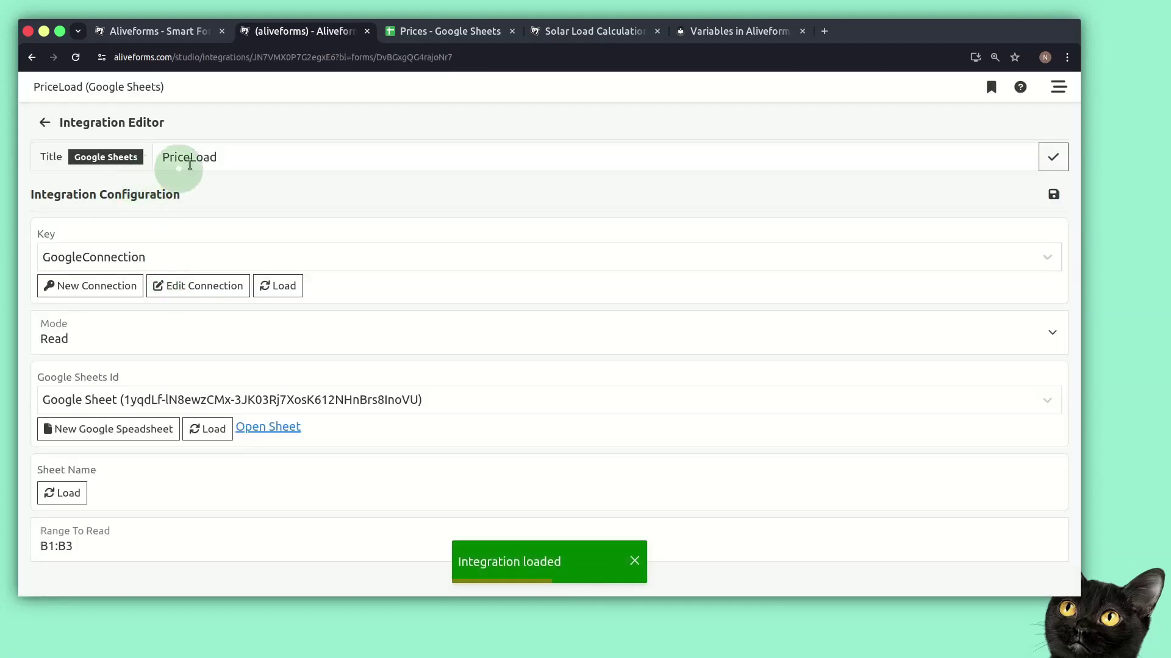
pyautogui.doubleClick(191, 161)
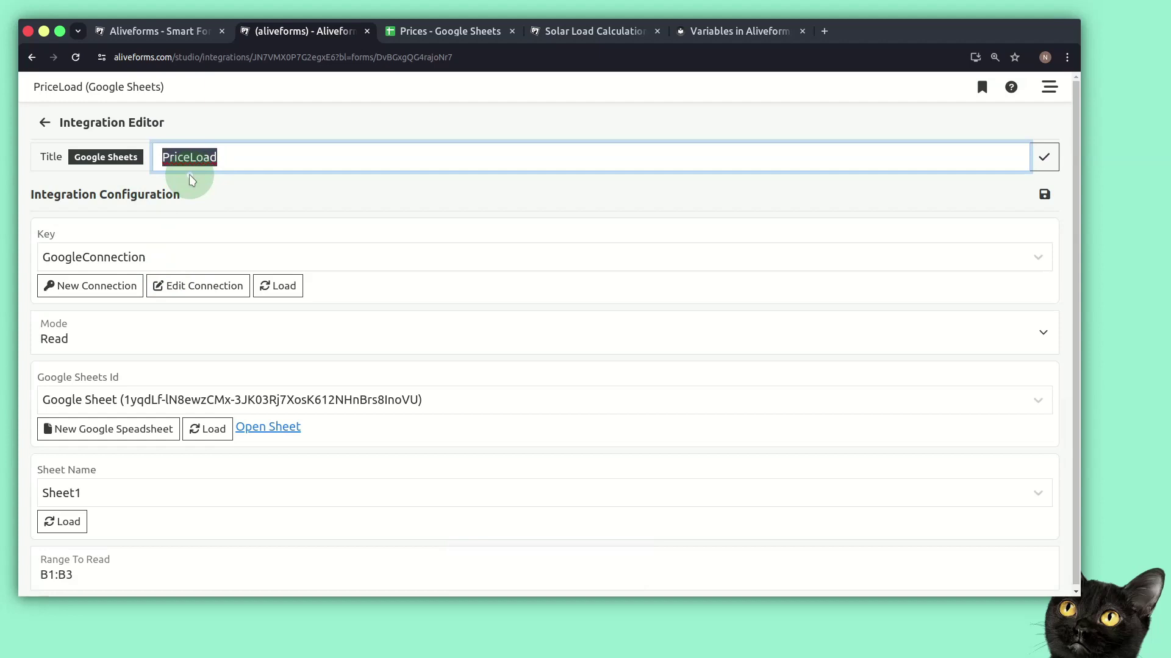
pyautogui.doubleClick(177, 157)
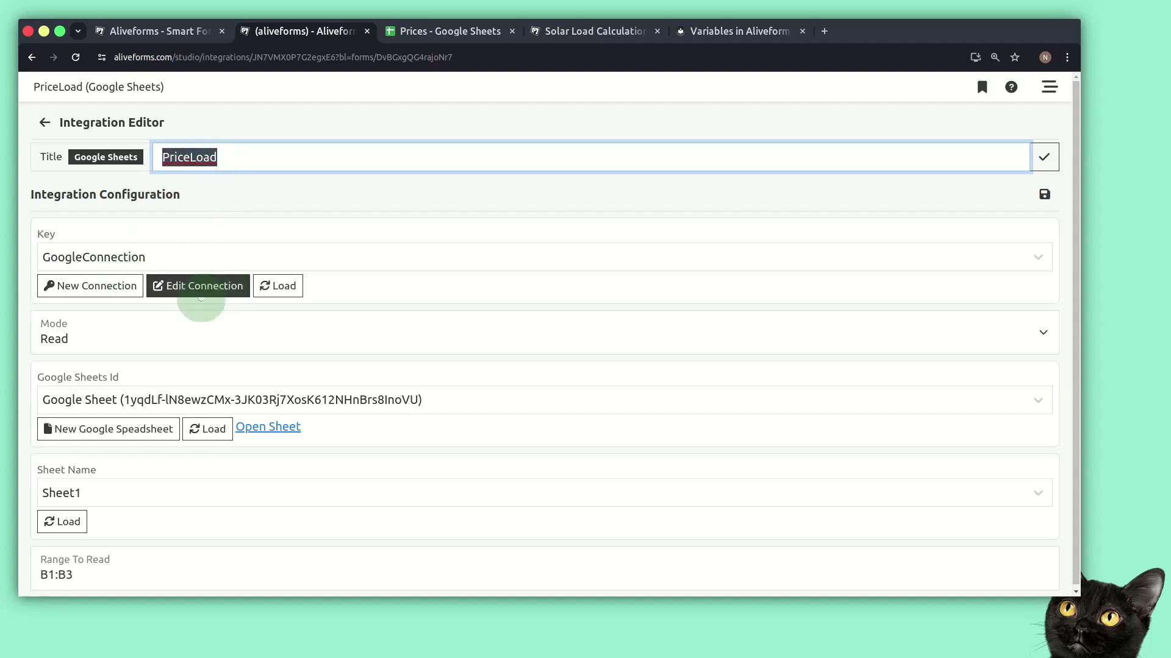
# Step: Open the linked Prices sheet and compare its cells B1:B3 with the integration's sheet name and range to read
pyautogui.click(267, 427)
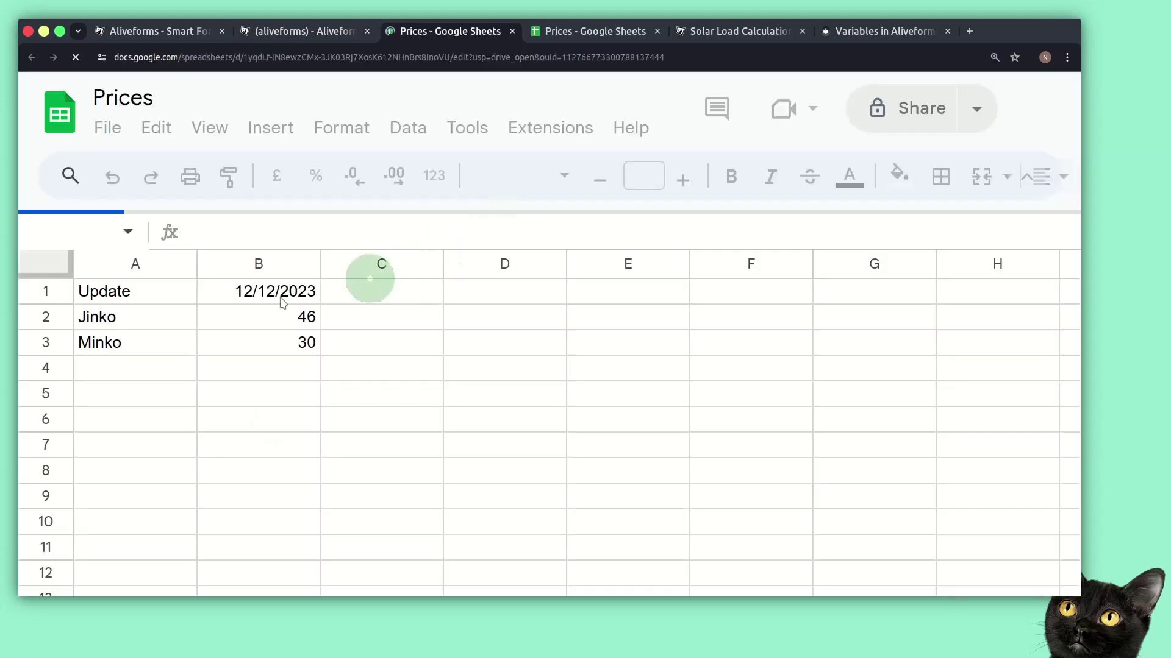
pyautogui.click(295, 32)
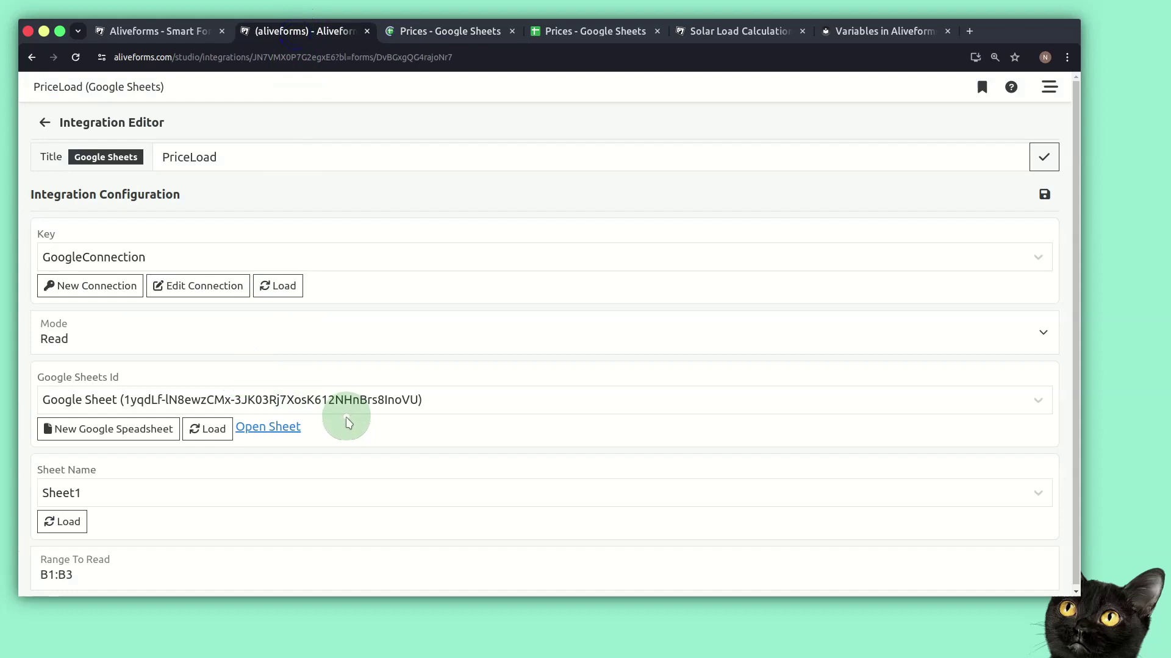
pyautogui.click(456, 33)
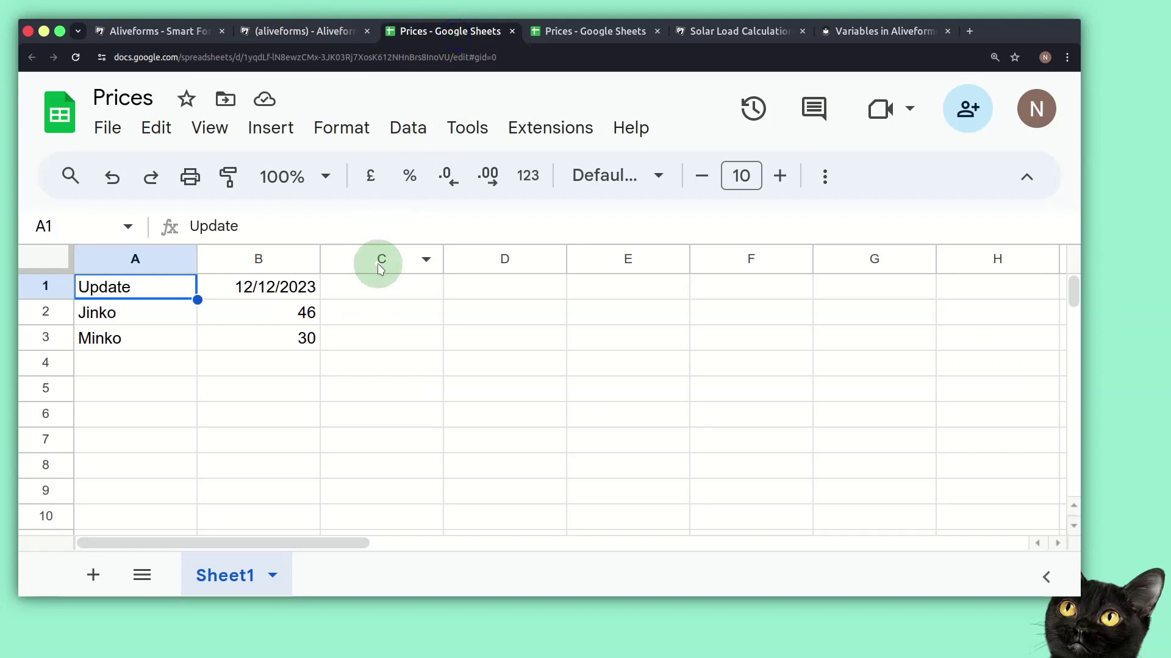
pyautogui.click(328, 30)
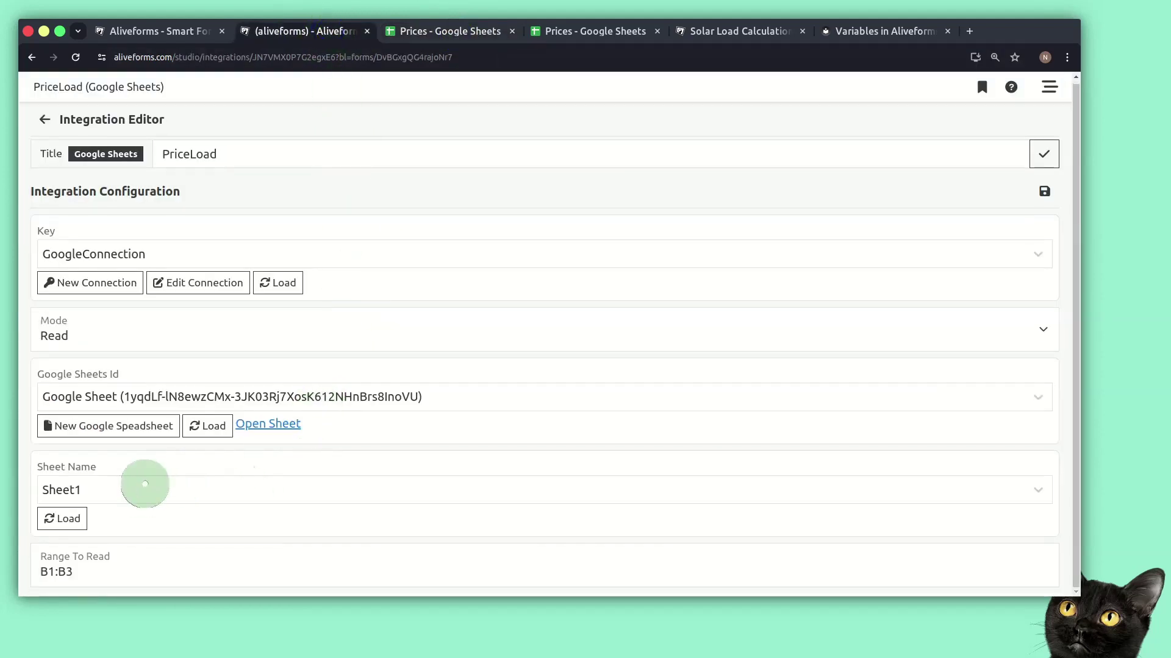
pyautogui.click(430, 30)
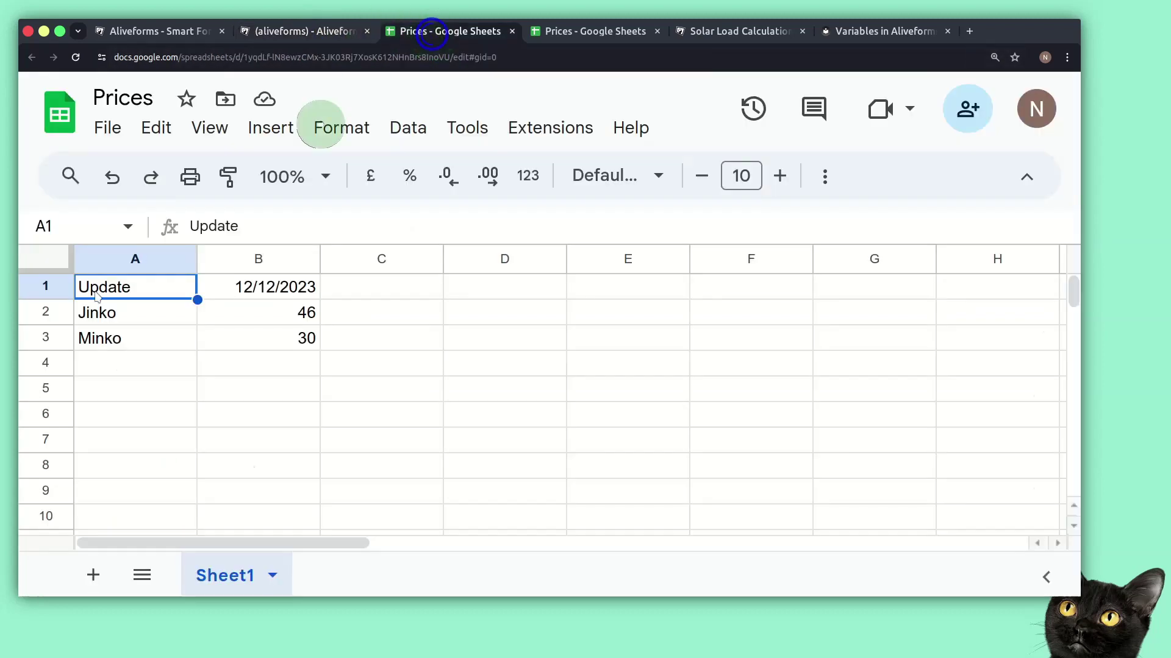
pyautogui.moveTo(214, 286); pyautogui.dragTo(269, 340)
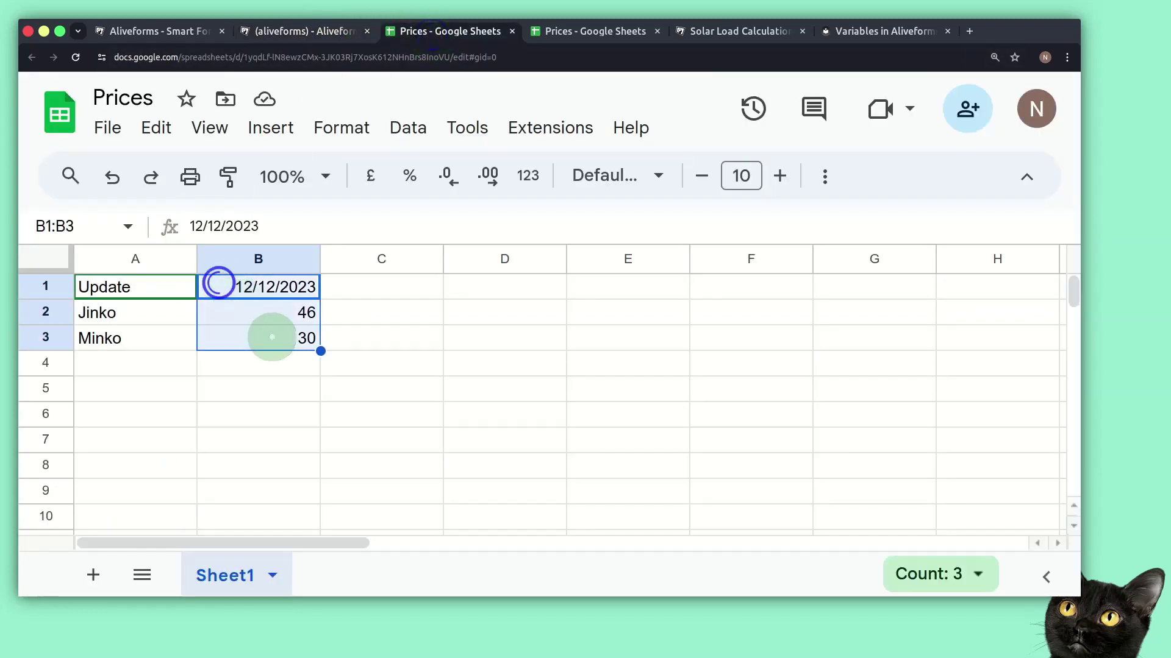
# Step: Switch to Aliveforms Studio and return from the integration settings to the form's list of screens
pyautogui.click(301, 31)
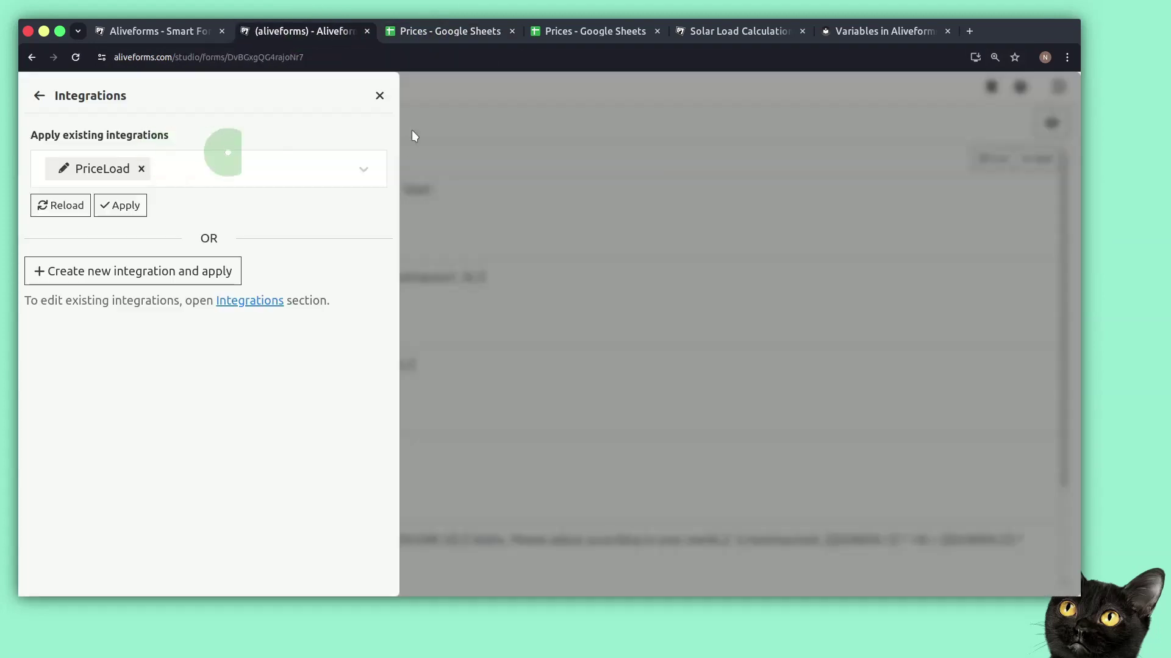
pyautogui.click(380, 96)
pyautogui.click(113, 119)
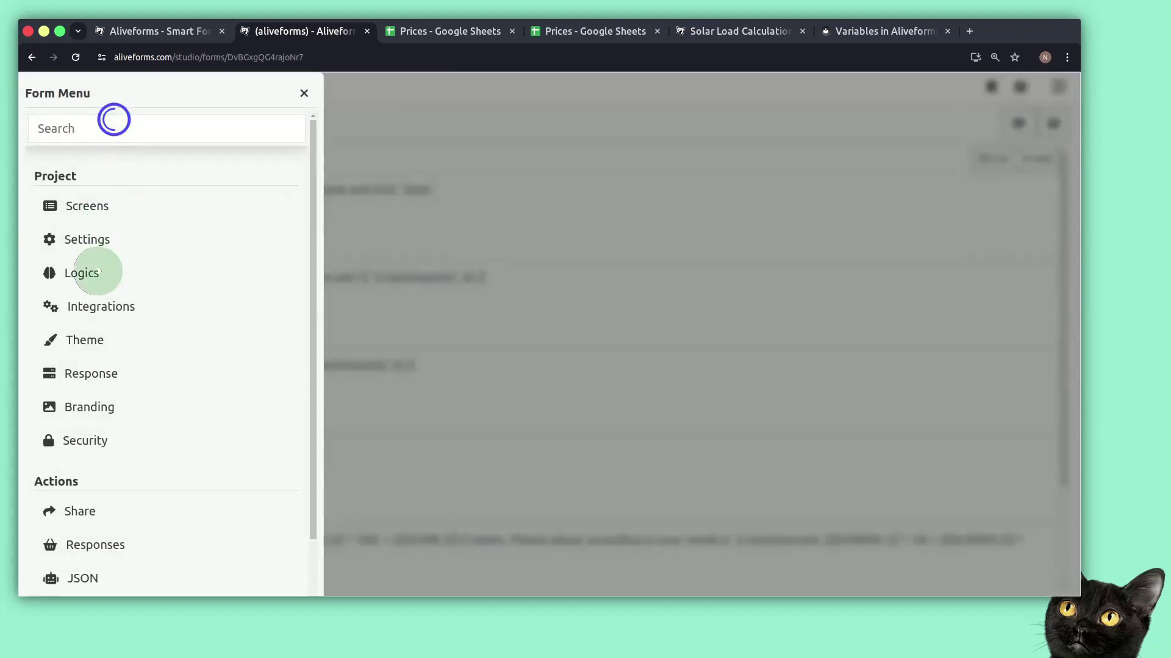
pyautogui.click(131, 280)
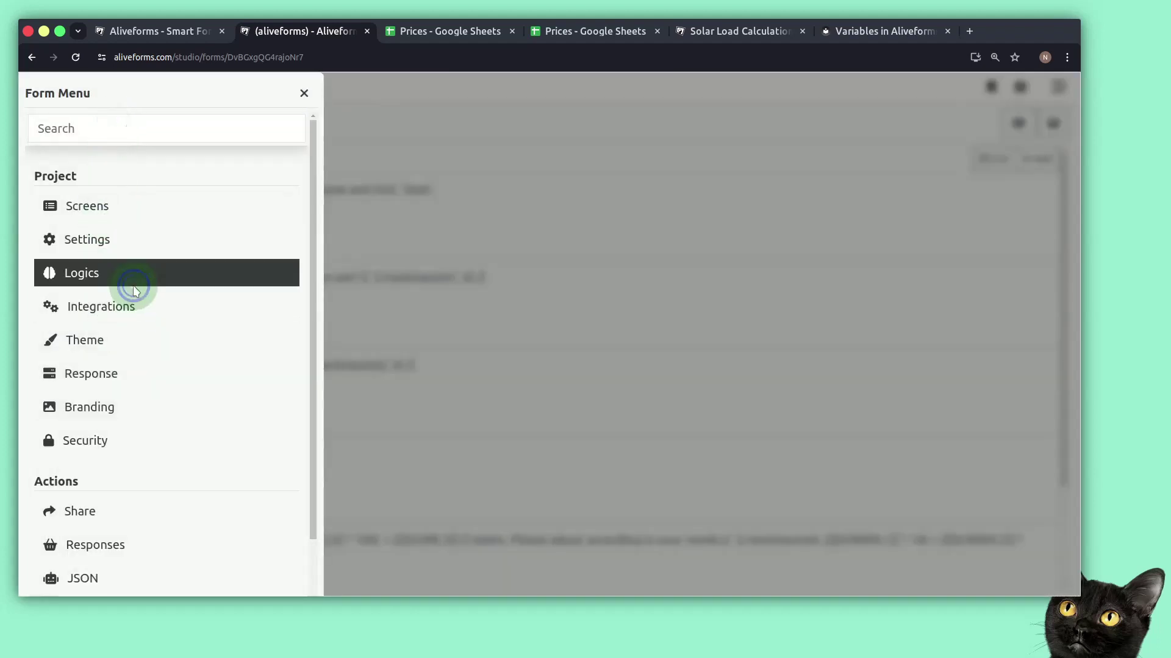
pyautogui.click(380, 95)
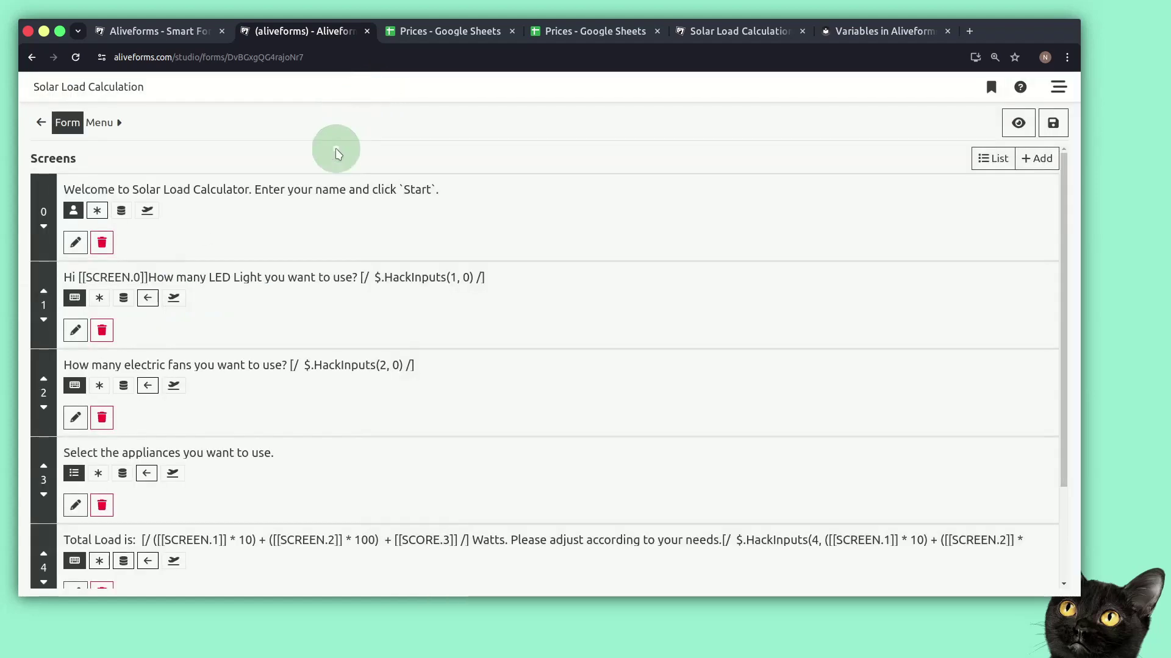
# Step: Open the form's server response setup and enlarge the title editor to show the whole message
pyautogui.click(117, 122)
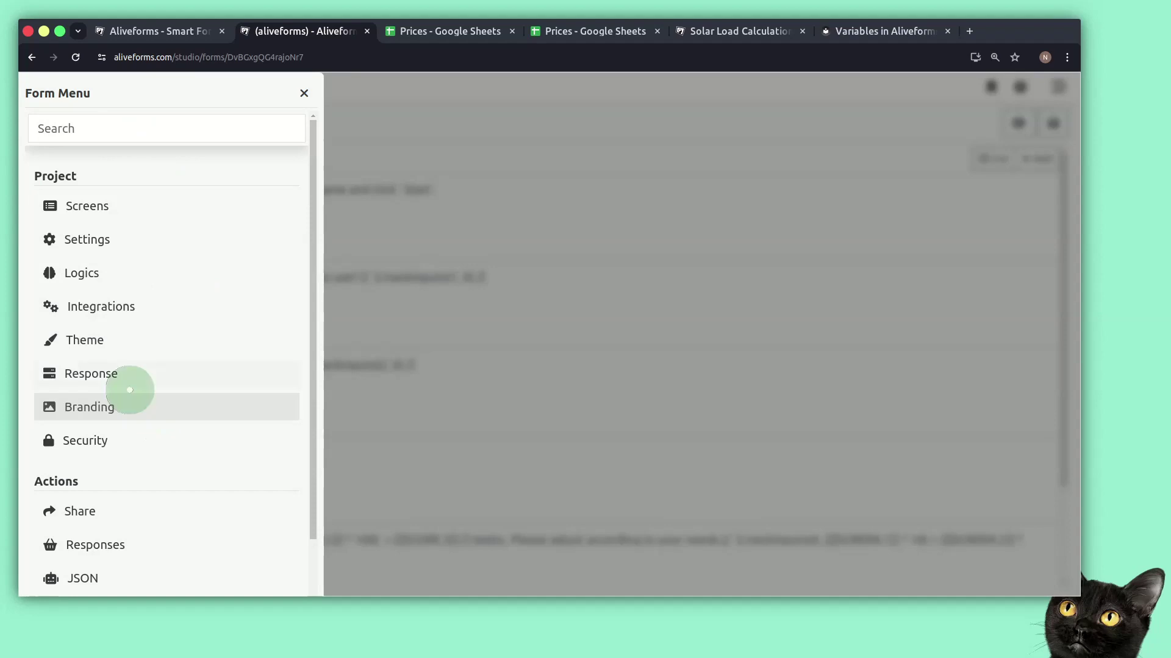
pyautogui.click(78, 378)
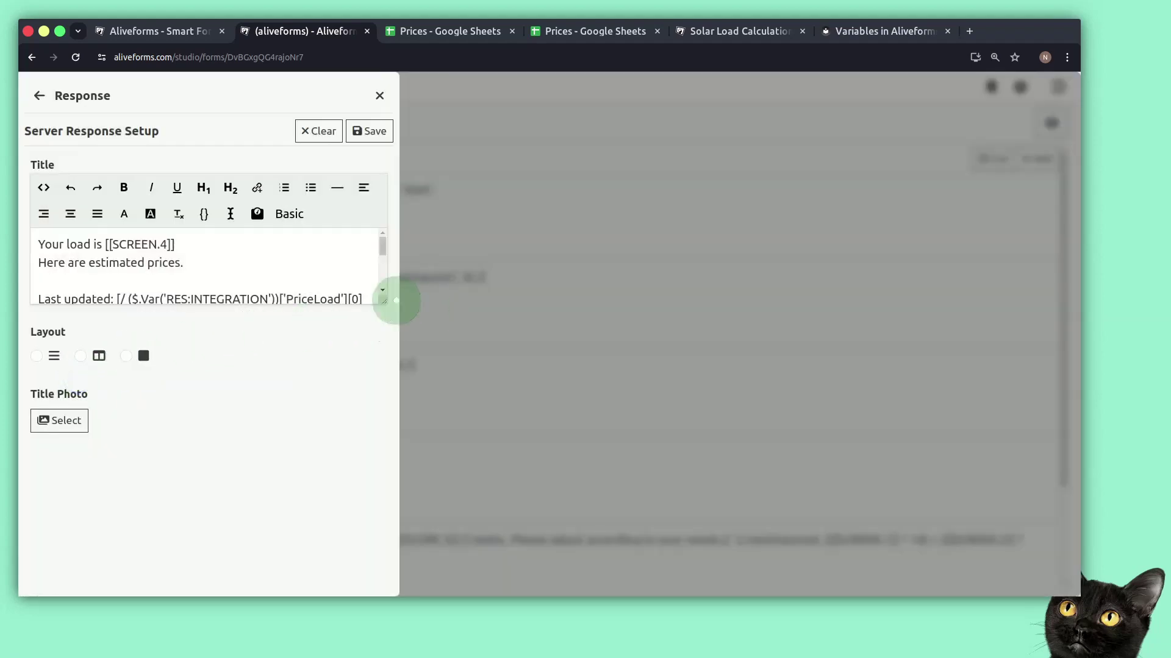
pyautogui.moveTo(384, 303); pyautogui.dragTo(376, 539)
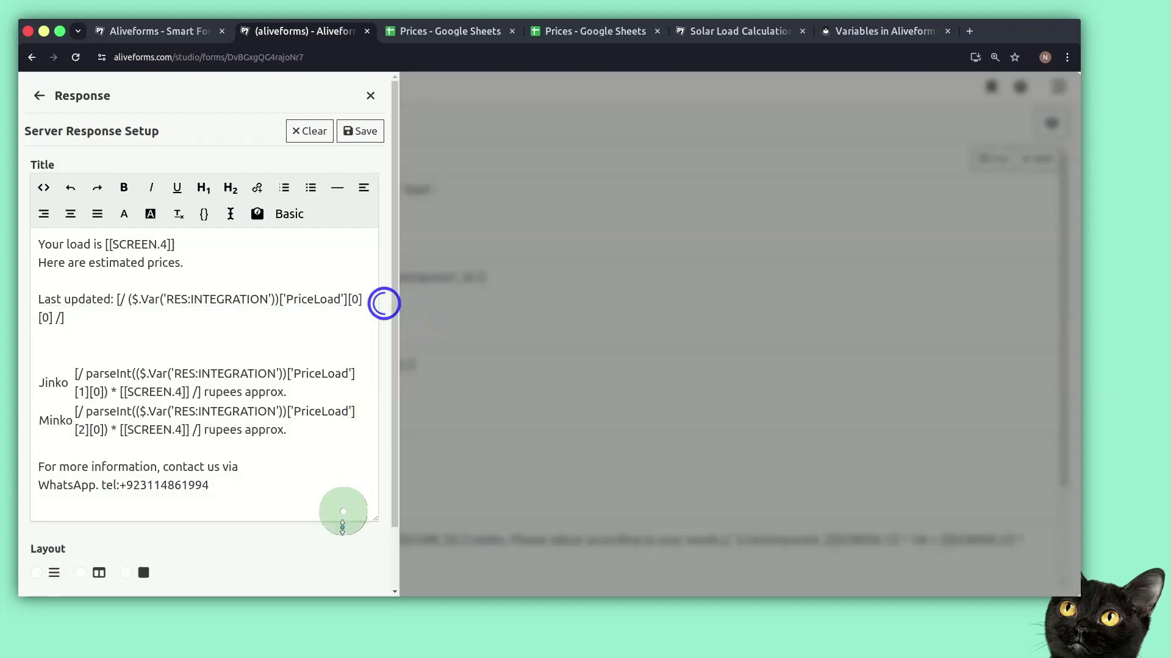
pyautogui.scroll(-1, 126, 306)
pyautogui.scroll(1, 125, 306)
# Step: Examine the Last updated expression in the response title, highlighting its RES:INTEGRATION variable
pyautogui.moveTo(117, 299); pyautogui.dragTo(56, 318)
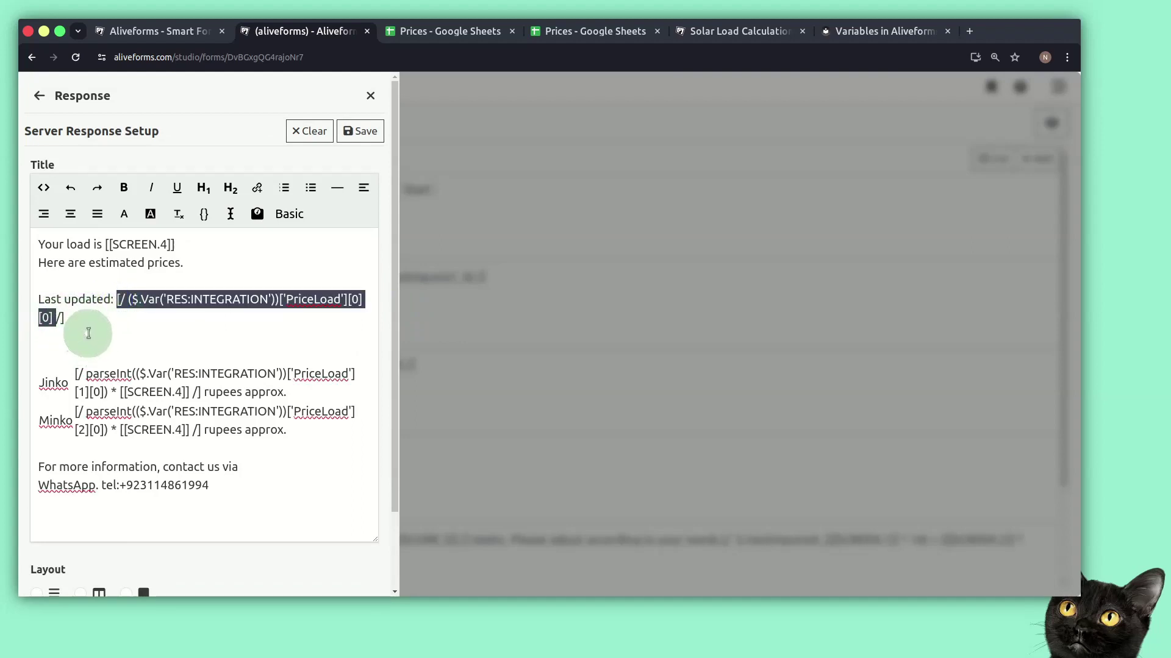
pyautogui.click(84, 327)
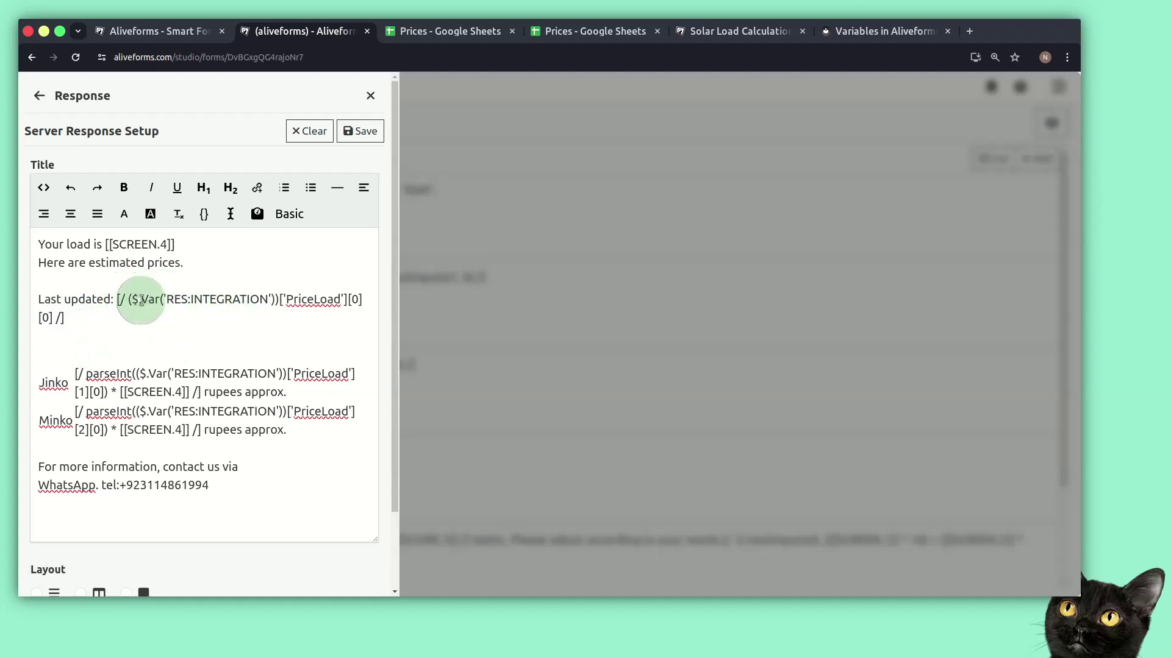
pyautogui.moveTo(166, 300); pyautogui.dragTo(268, 300)
# Step: Look at the Variables in Aliveforms documentation and the submitted form's price estimate, and return to the server response setup
pyautogui.click(862, 17)
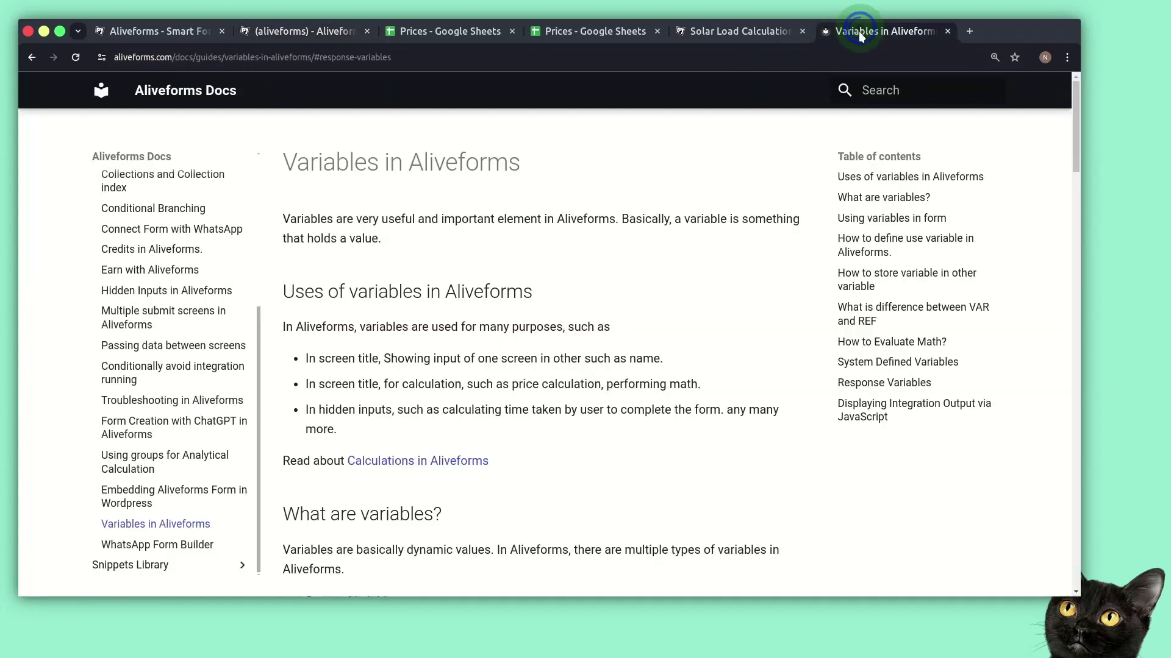
pyautogui.scroll(-2, 484, 352)
pyautogui.scroll(1, 390, 387)
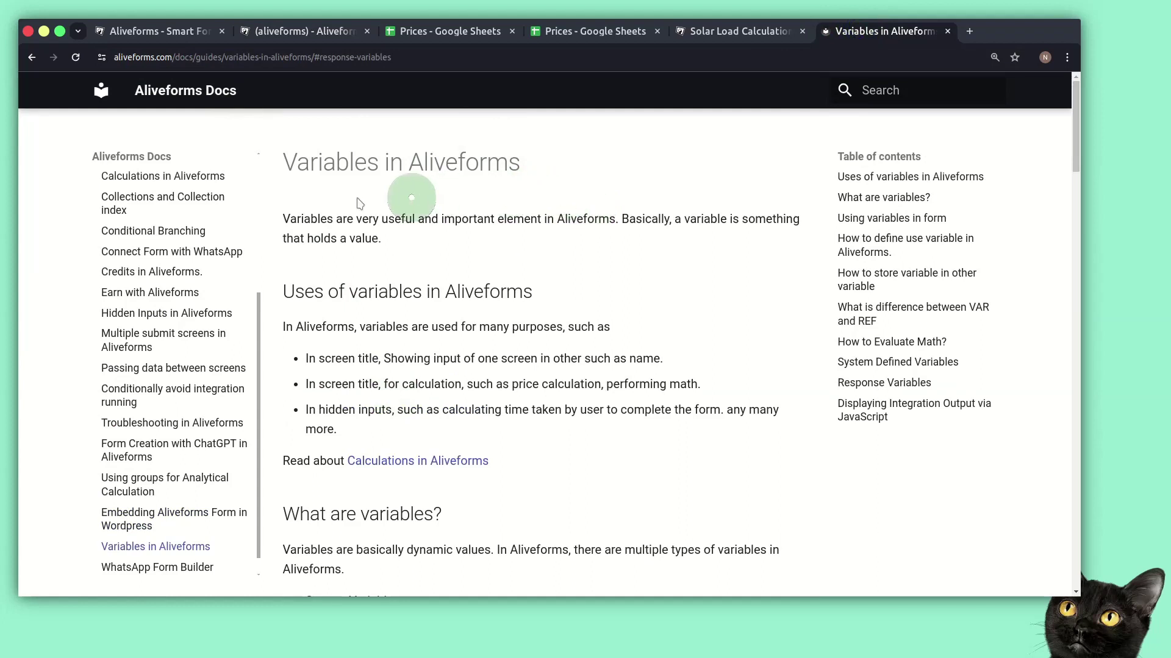
pyautogui.click(723, 32)
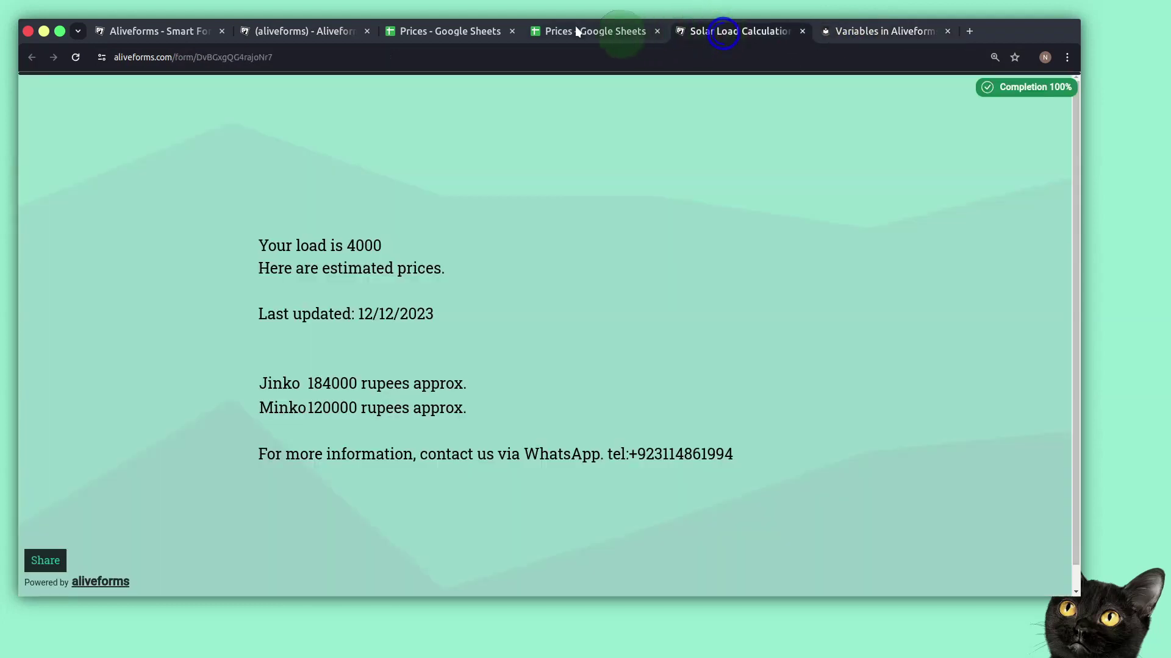
pyautogui.click(336, 30)
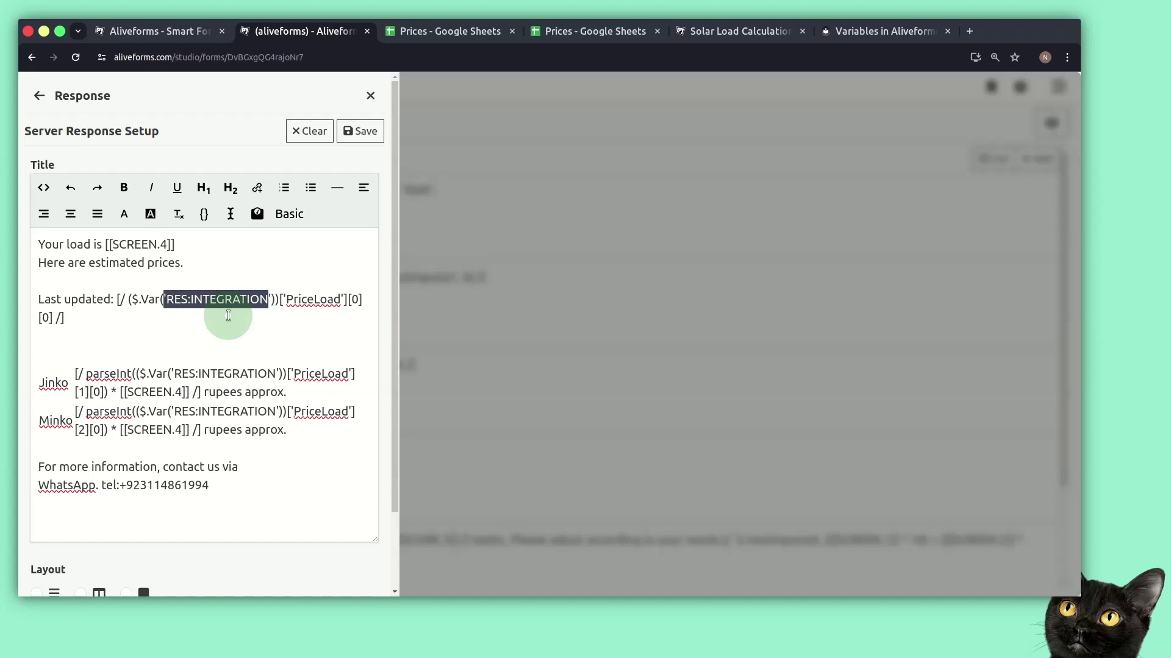
# Step: Examine the PriceLoad integration name and the first [0] index in the Last updated expression
pyautogui.doubleClick(297, 295)
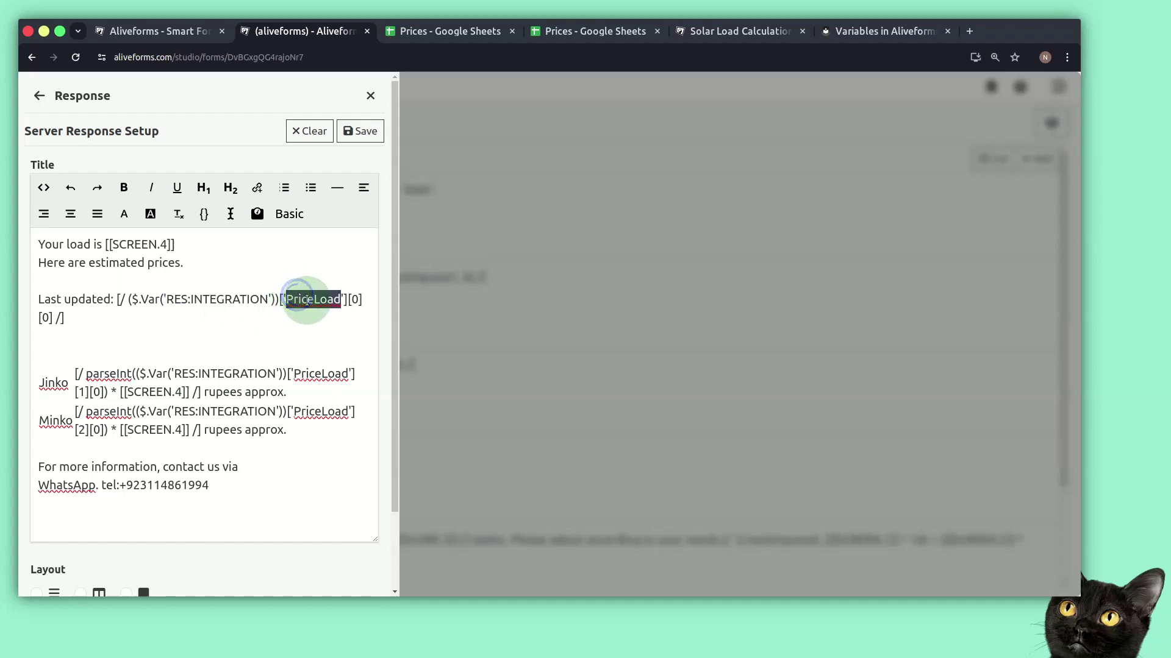
pyautogui.doubleClick(331, 308)
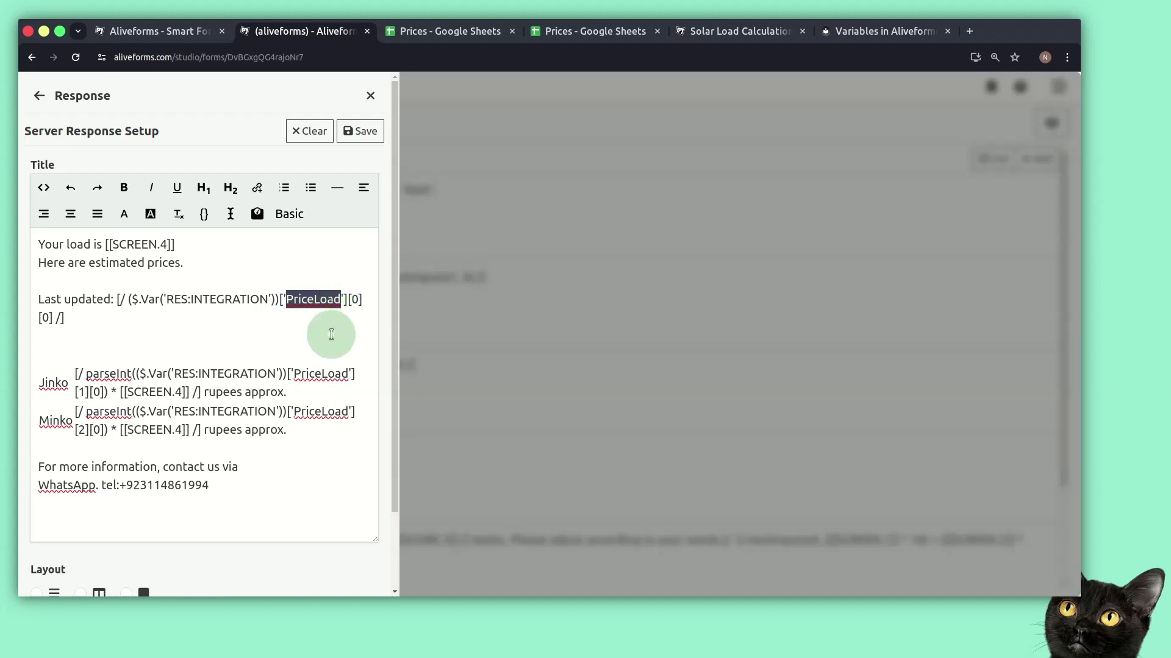
pyautogui.moveTo(349, 298); pyautogui.dragTo(362, 300)
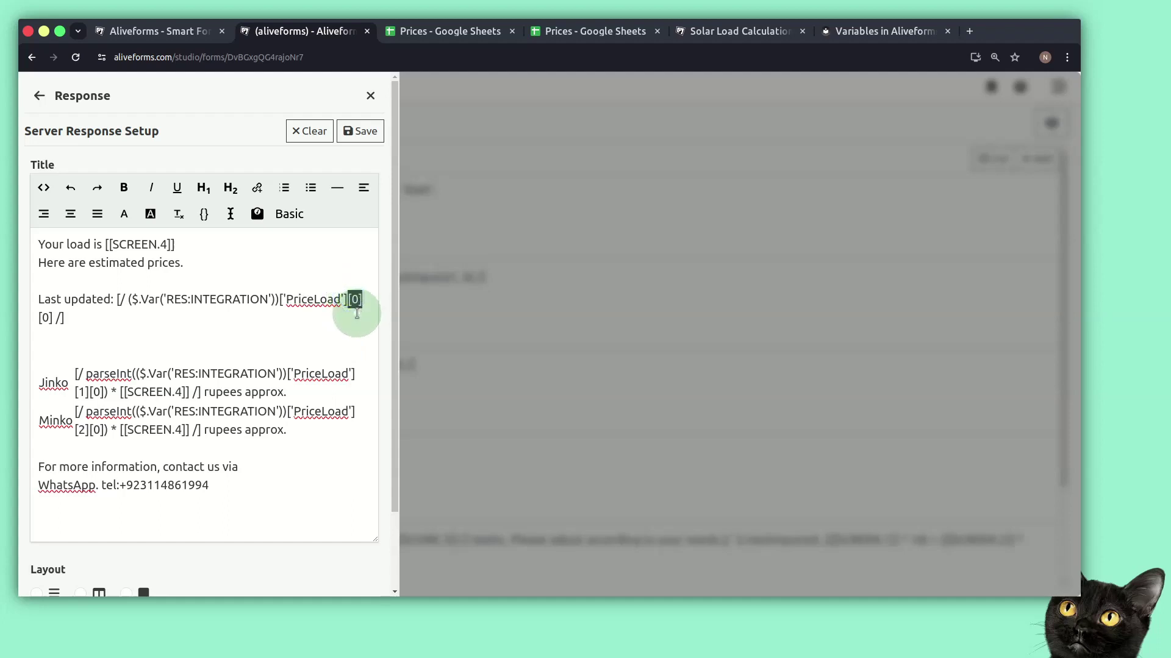
pyautogui.click(232, 319)
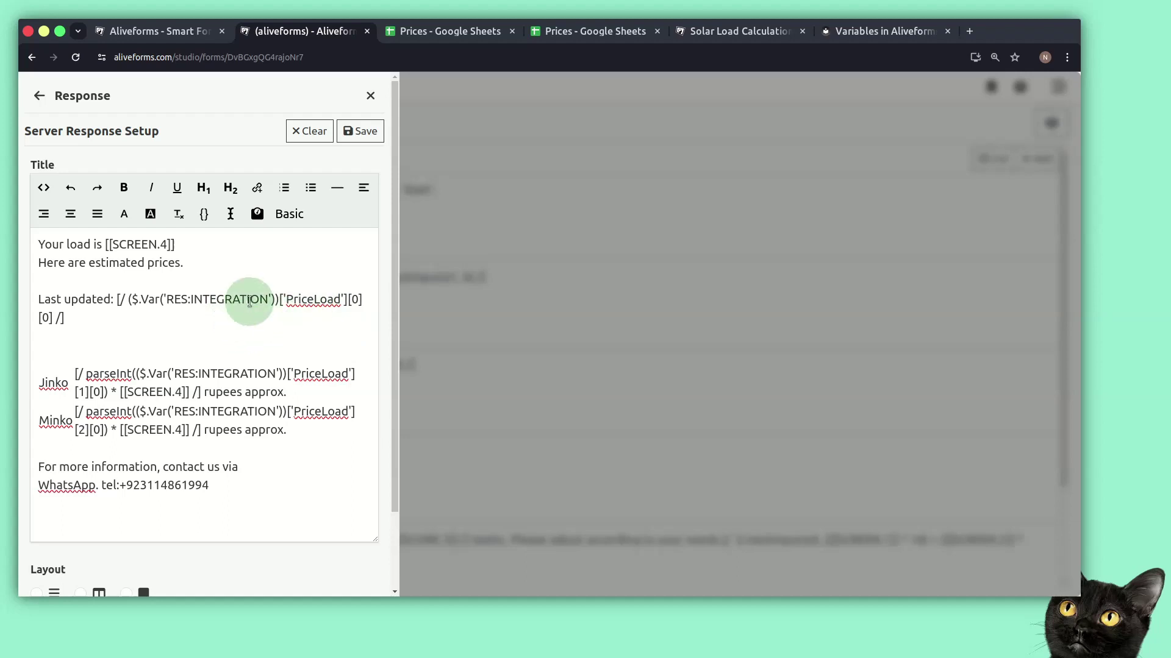
# Step: Examine the Jinko and Minko price rows and the HTML source of the response title
pyautogui.scroll(-1, 214, 409)
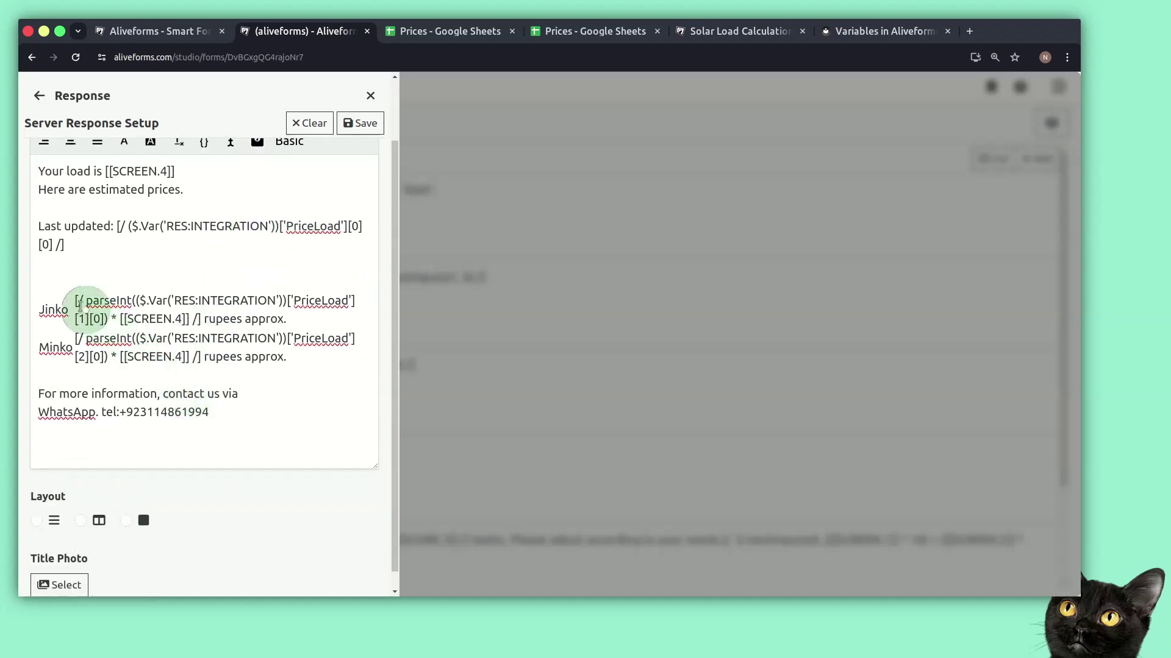
pyautogui.click(61, 310)
pyautogui.scroll(1, 44, 178)
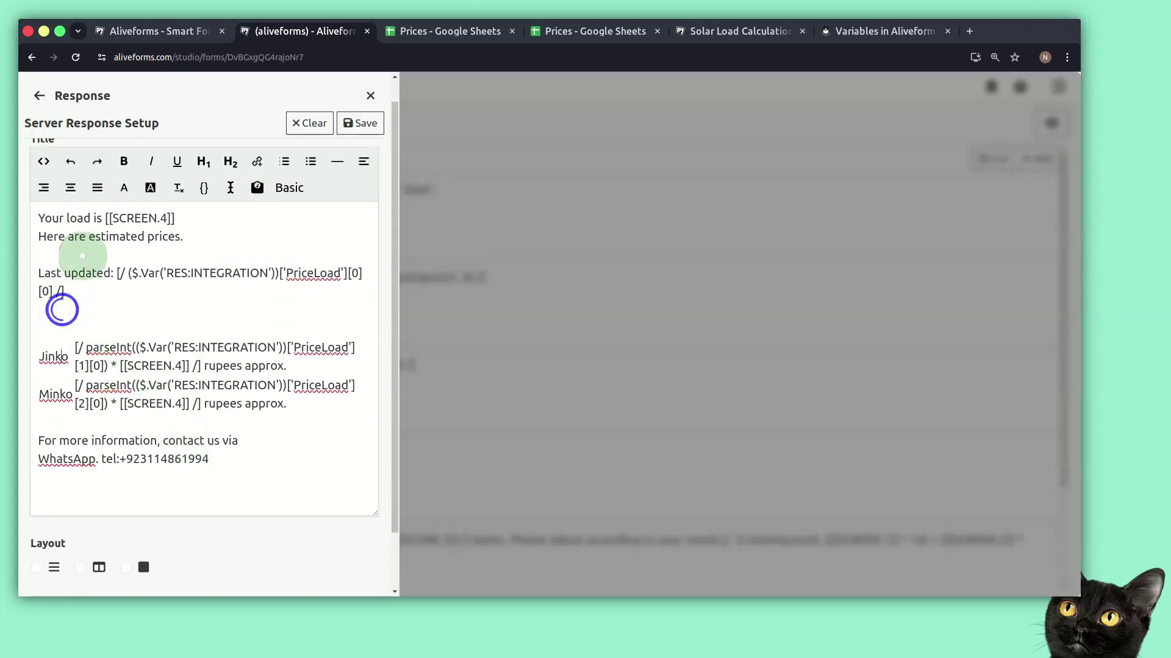
pyautogui.click(38, 180)
pyautogui.scroll(-5, 167, 279)
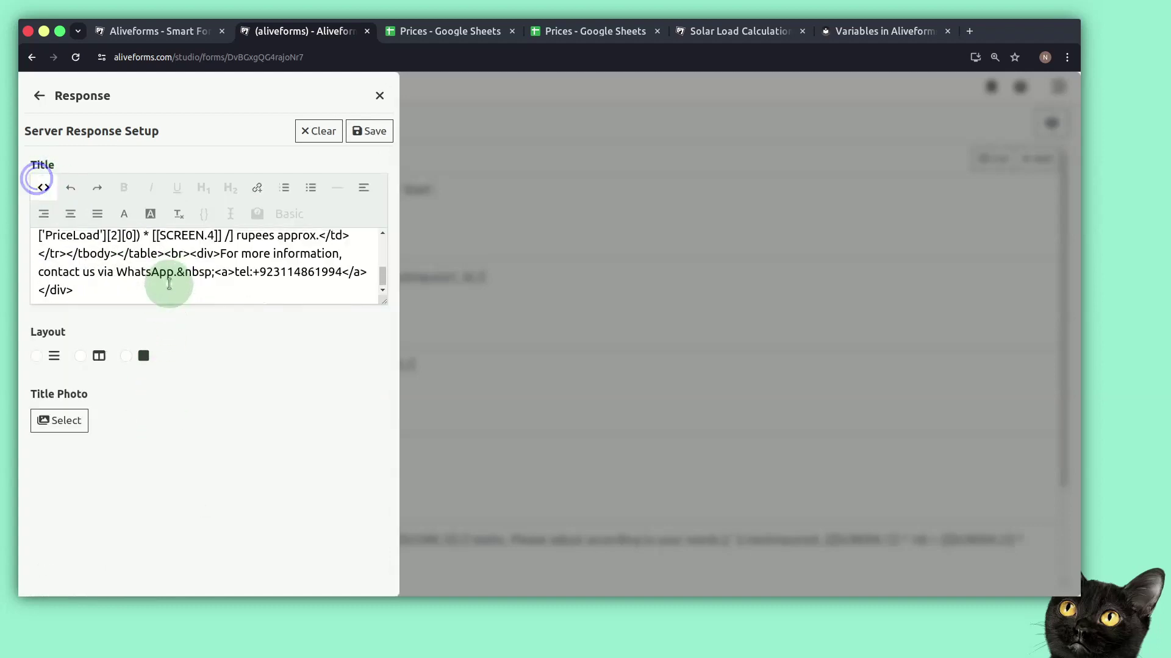
# Step: Return the response title from HTML source to formatted view and examine the [[SCREEN.4]] multiplier in the Jinko price formula
pyautogui.scroll(5, 167, 280)
pyautogui.click(46, 189)
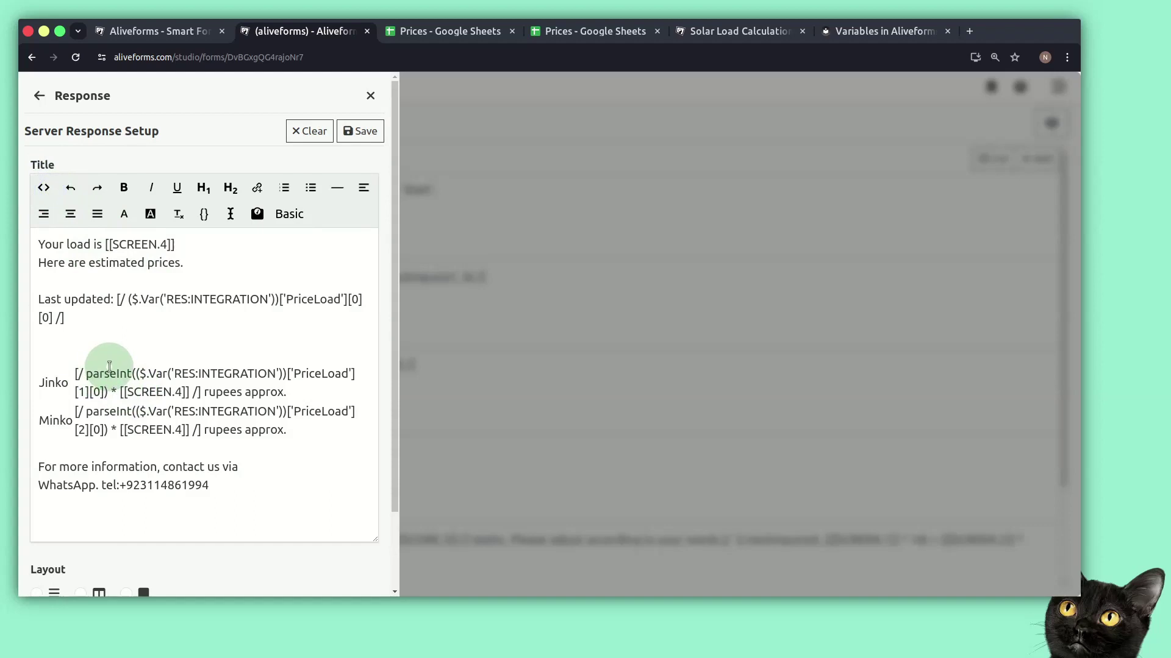
pyautogui.scroll(-2, 113, 363)
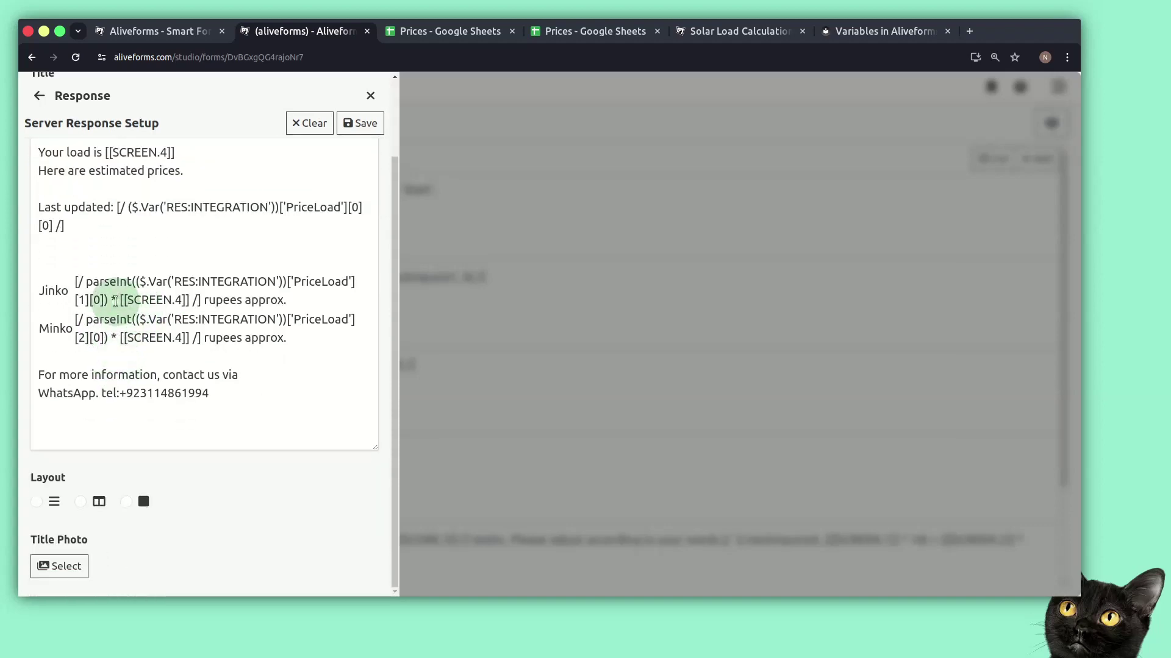
pyautogui.moveTo(175, 301); pyautogui.dragTo(117, 301)
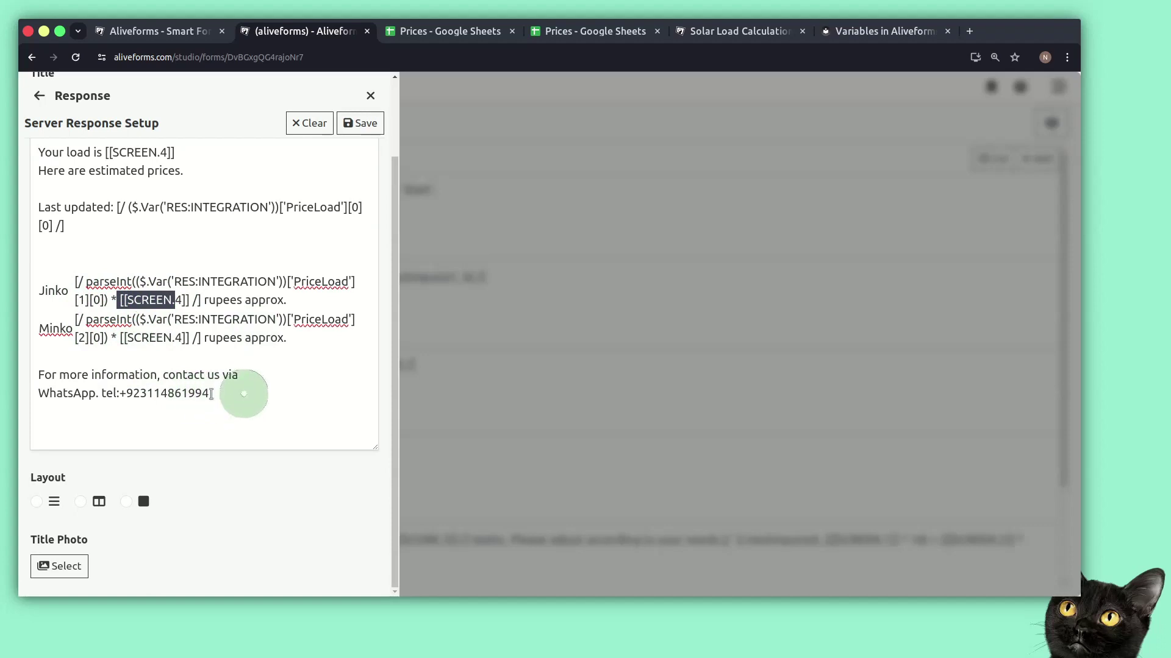
# Step: Remove the "tel:" prefix from the WhatsApp contact number in the response title, and return to the submitted form's price estimate
pyautogui.moveTo(244, 394); pyautogui.dragTo(52, 386)
pyautogui.hotkey('ctrl', 'v')
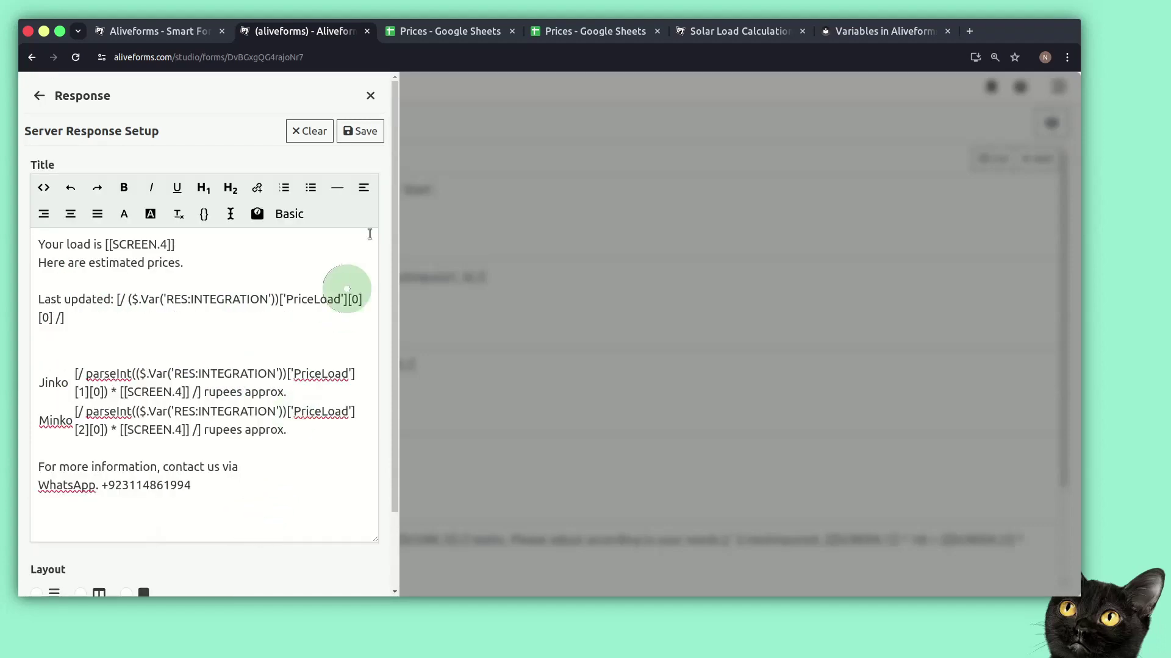
pyautogui.click(370, 98)
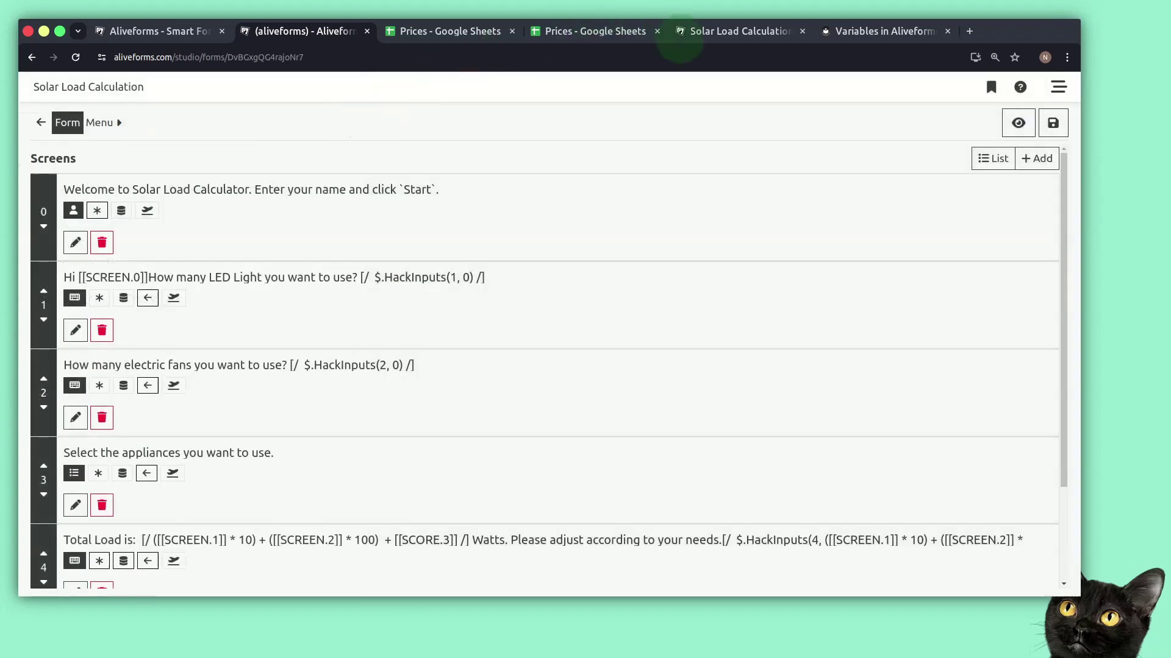
pyautogui.click(707, 34)
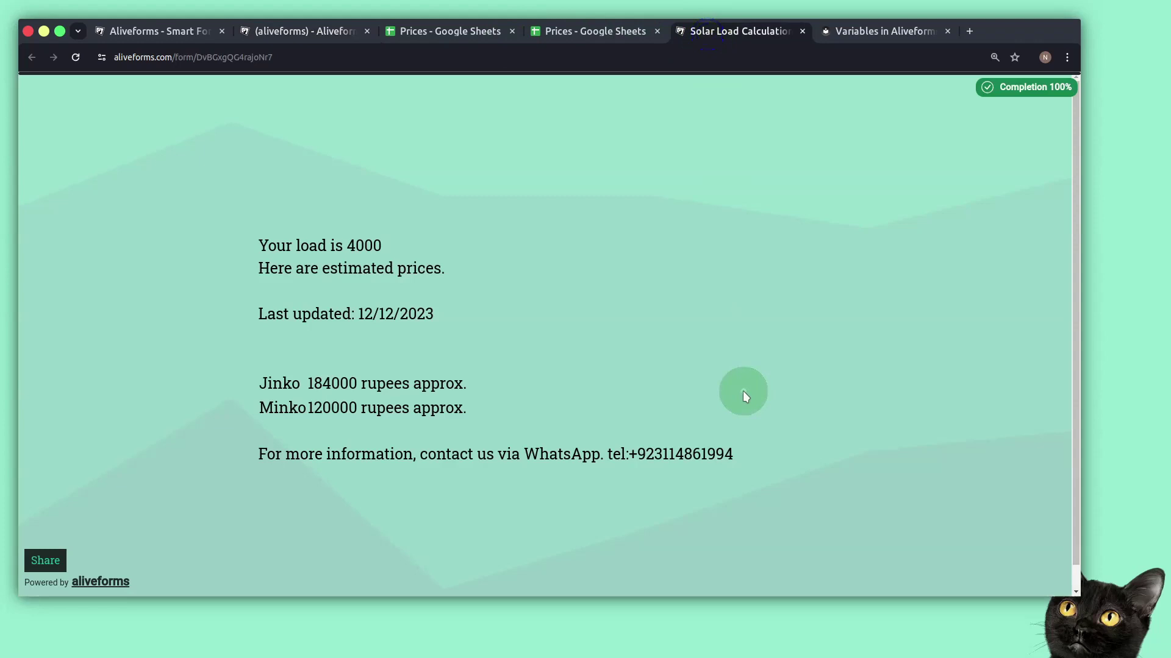